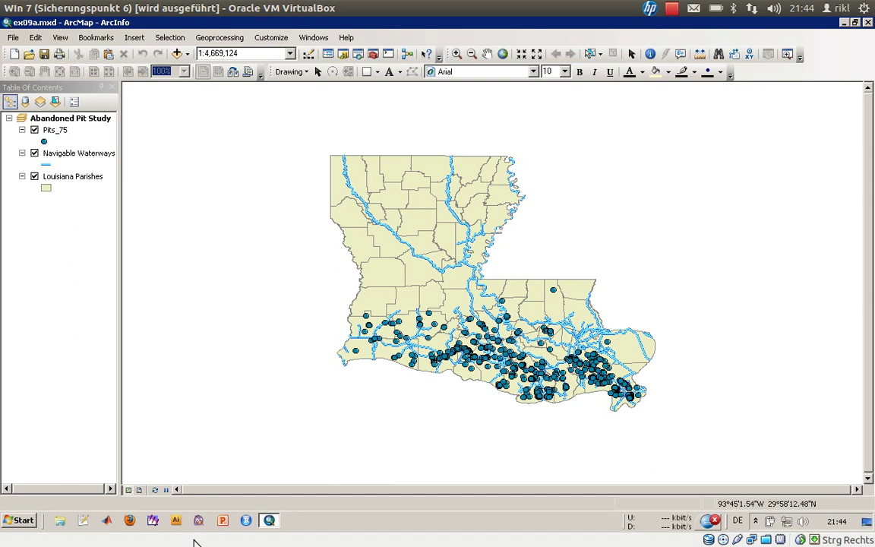
- Open the attribute table of the Pits_75 layer, show all its records and move the table window higher
click(56, 130)
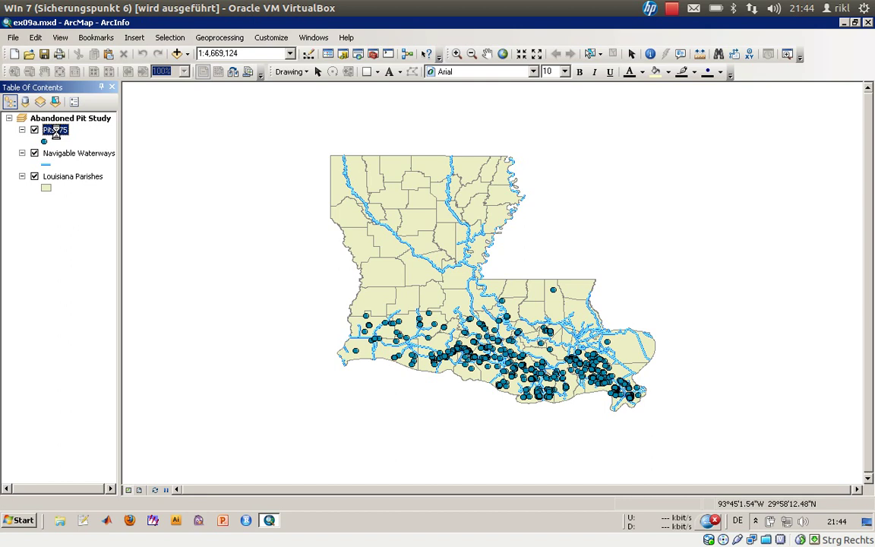
right_click(58, 134)
click(107, 172)
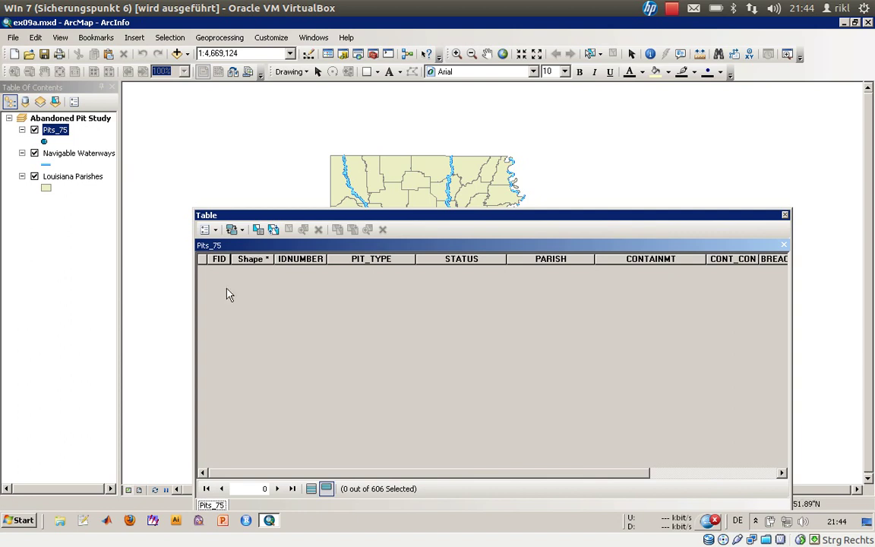
click(312, 489)
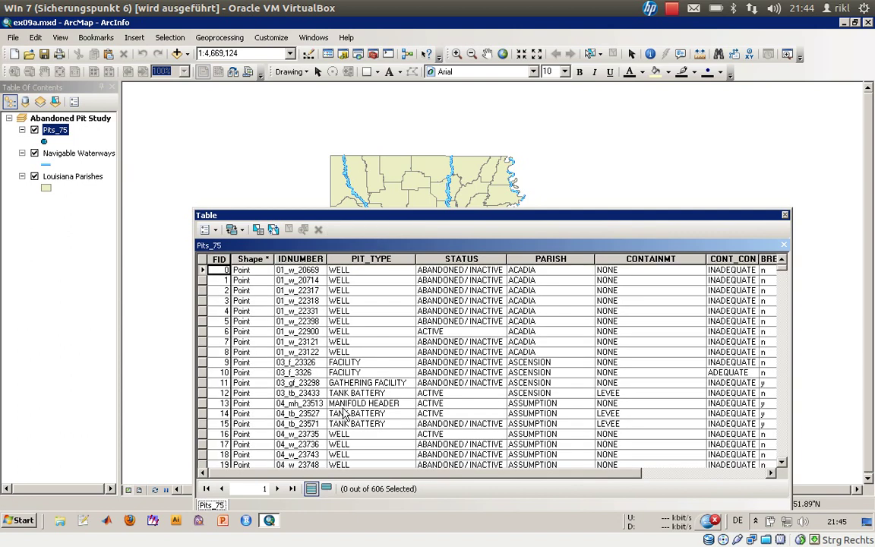
drag(382, 216, 365, 165)
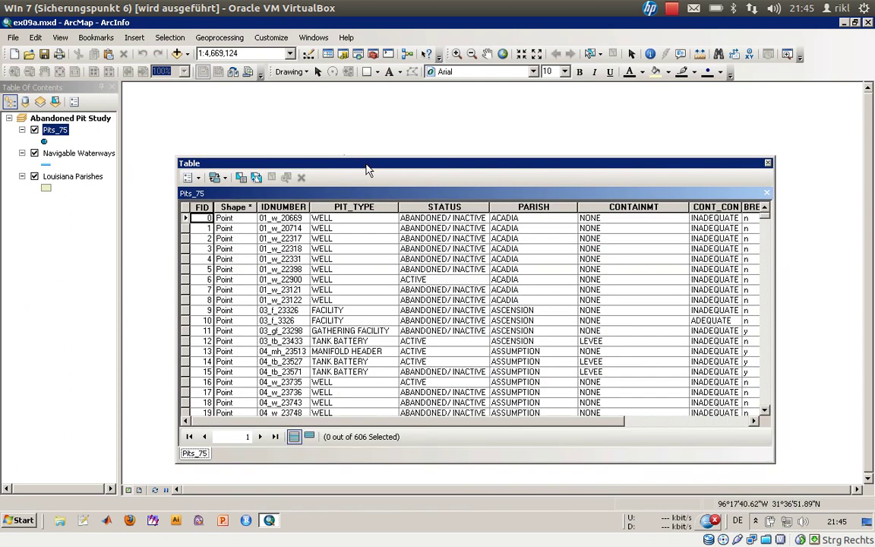
- Examine the Pits_75 fields by highlighting the Shape, IDNUMBER, PIT_TYPE, STATUS, PARISH, CONTAINMT and RANKING columns one after another
click(237, 207)
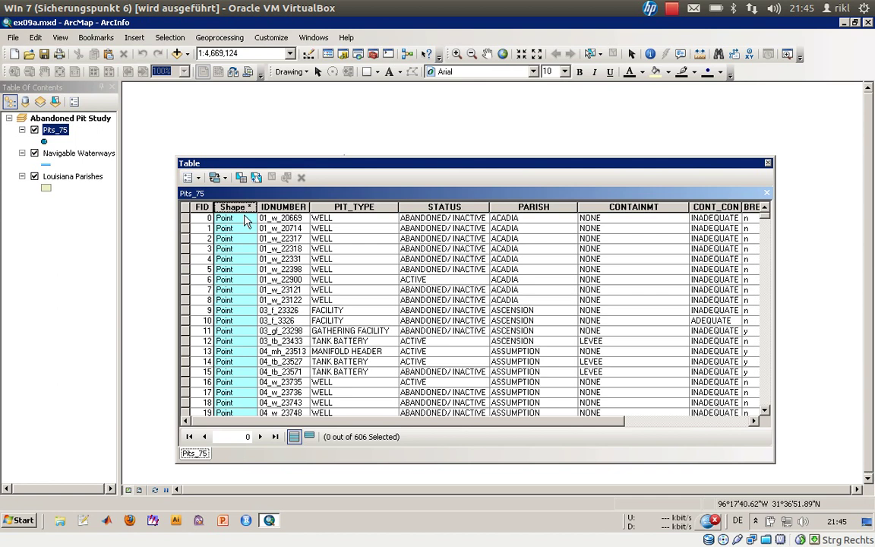
click(282, 207)
click(334, 207)
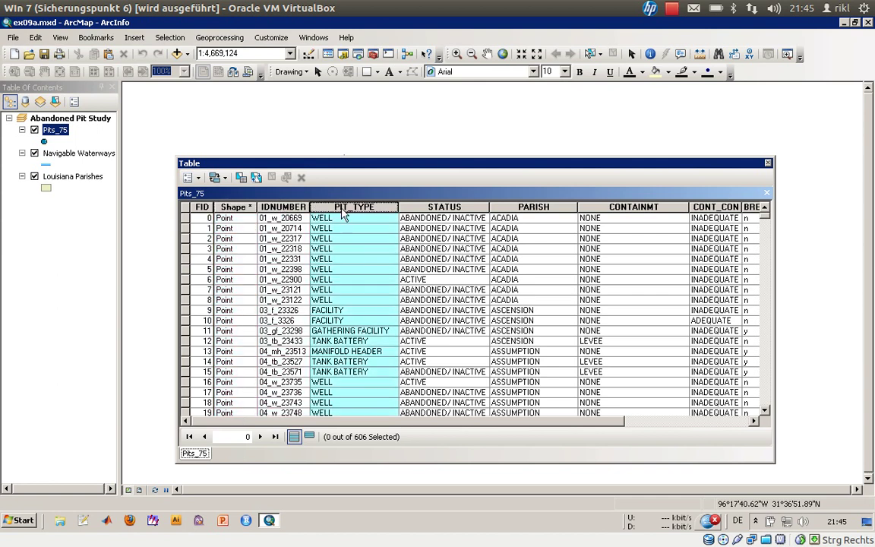
click(414, 208)
click(533, 208)
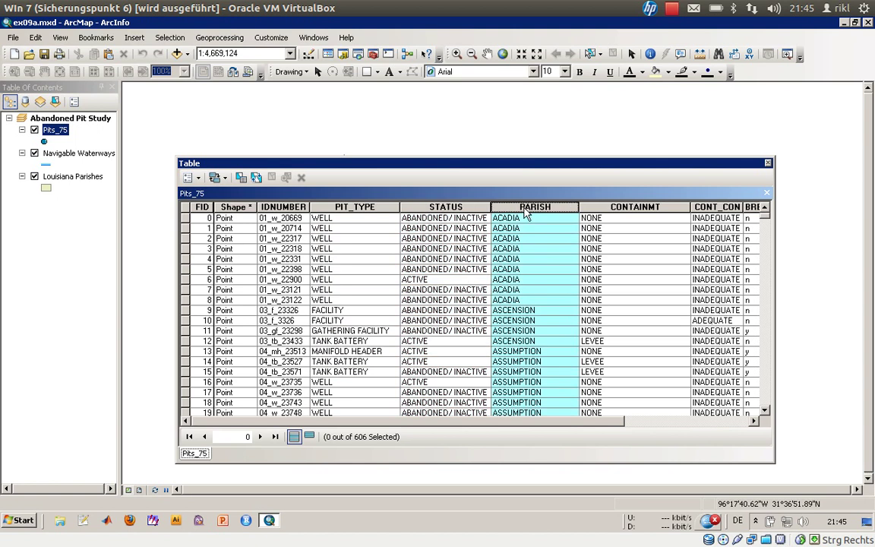
click(631, 207)
click(656, 420)
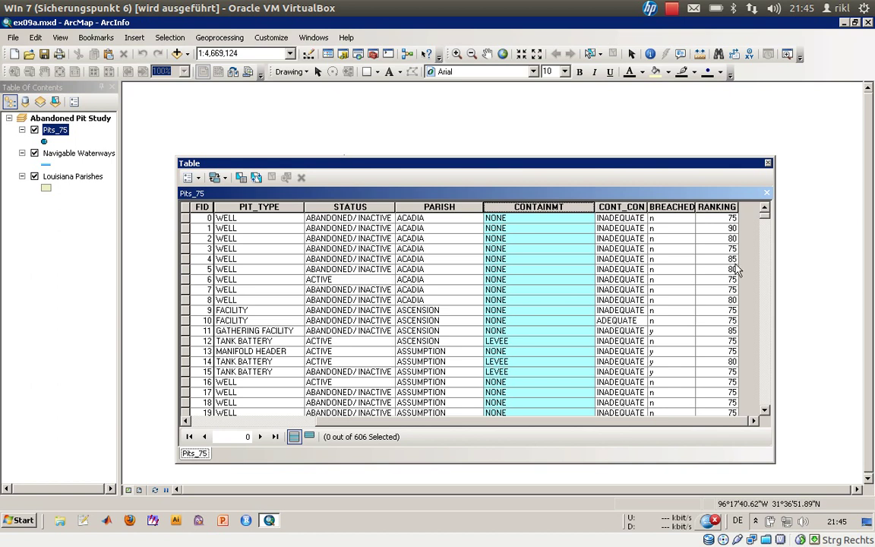
click(714, 208)
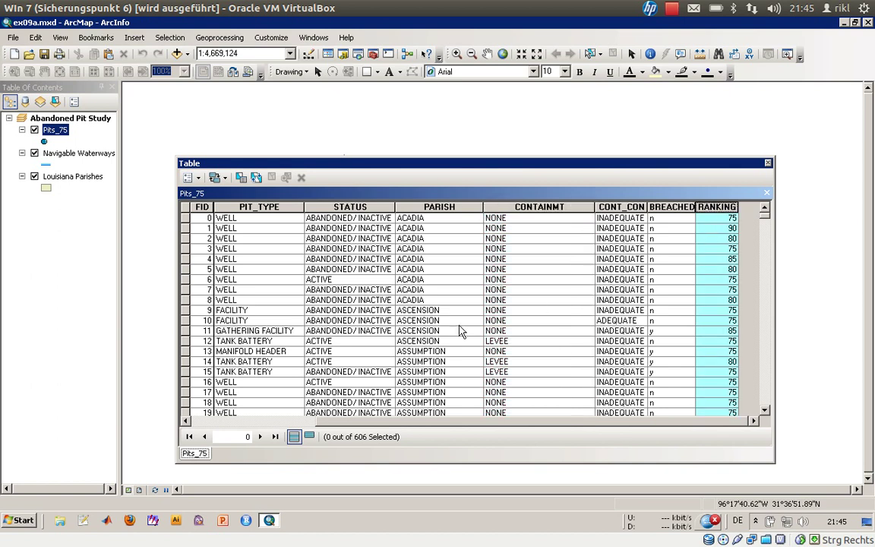
click(235, 420)
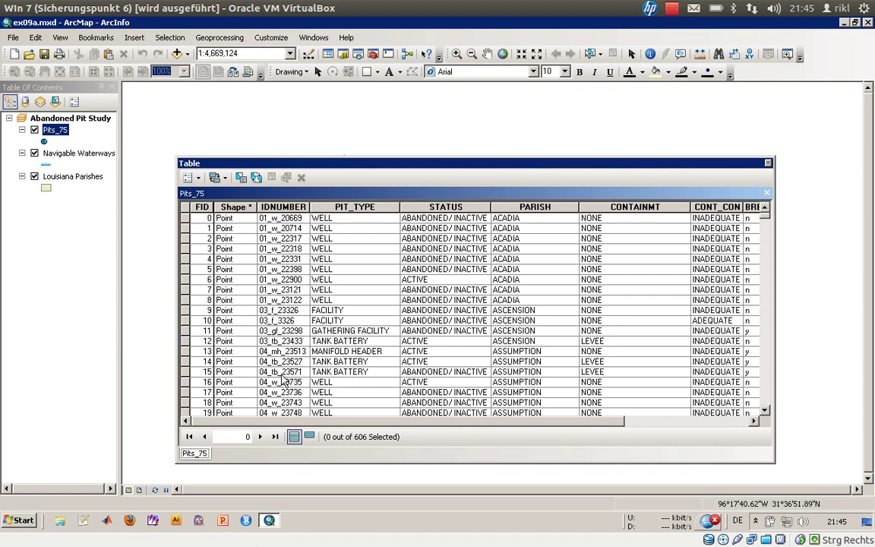
- Select the record with FID 0, highlight the FID column and check the numbering through the table's last record
click(186, 219)
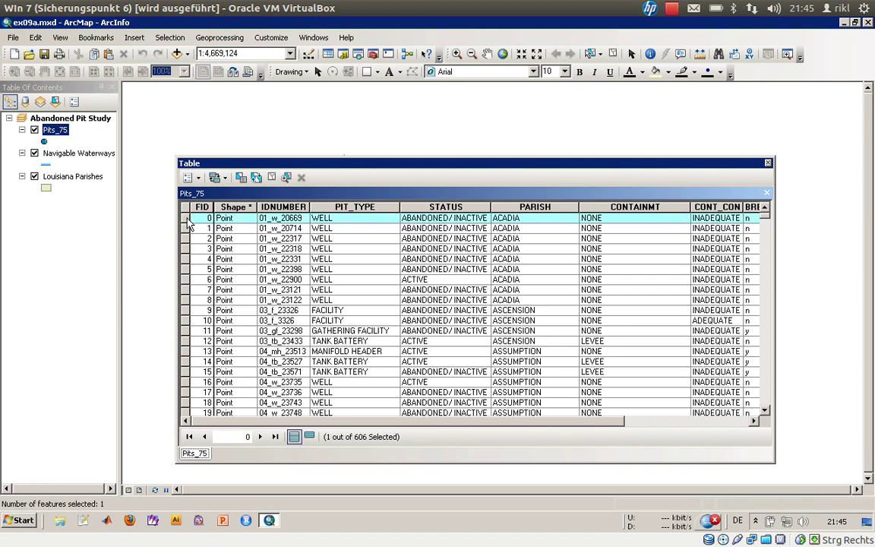
click(202, 208)
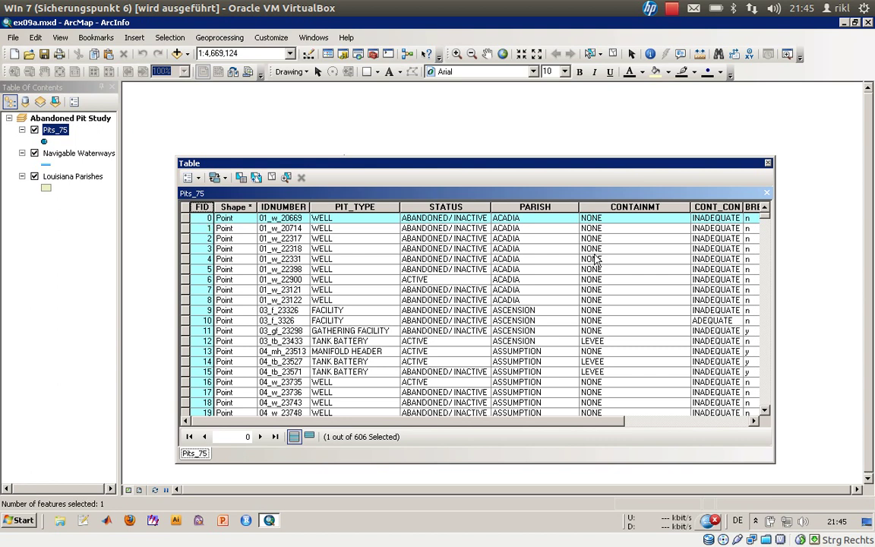
drag(766, 217, 766, 408)
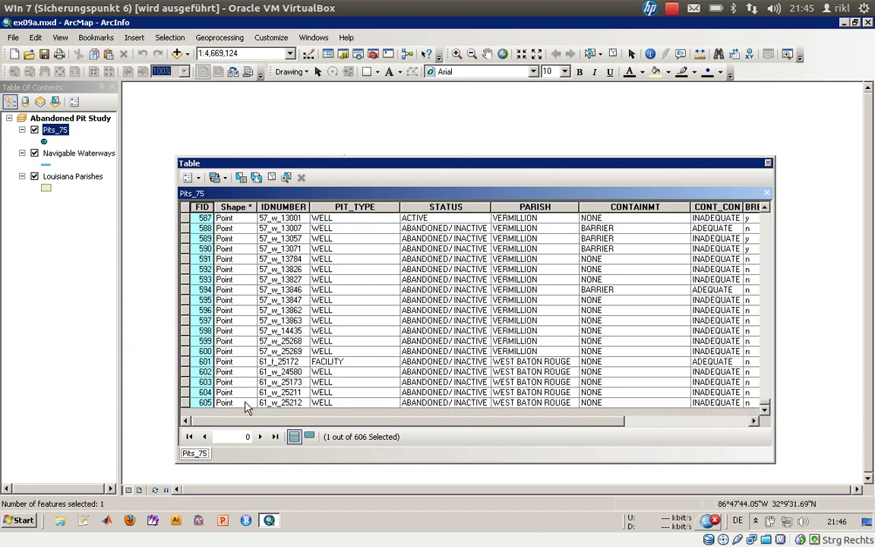
drag(766, 402, 767, 213)
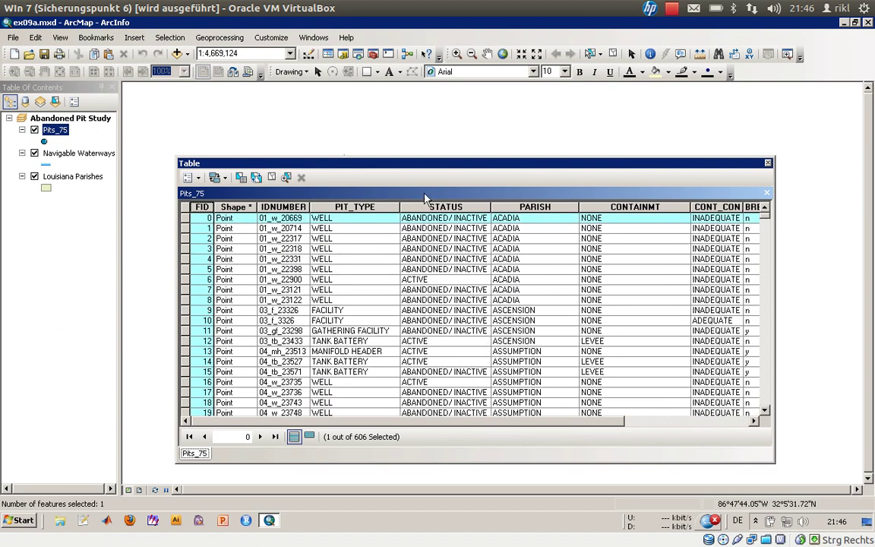
- Highlight the IDNUMBER column and move the table aside to view the selected pit on the map
click(283, 206)
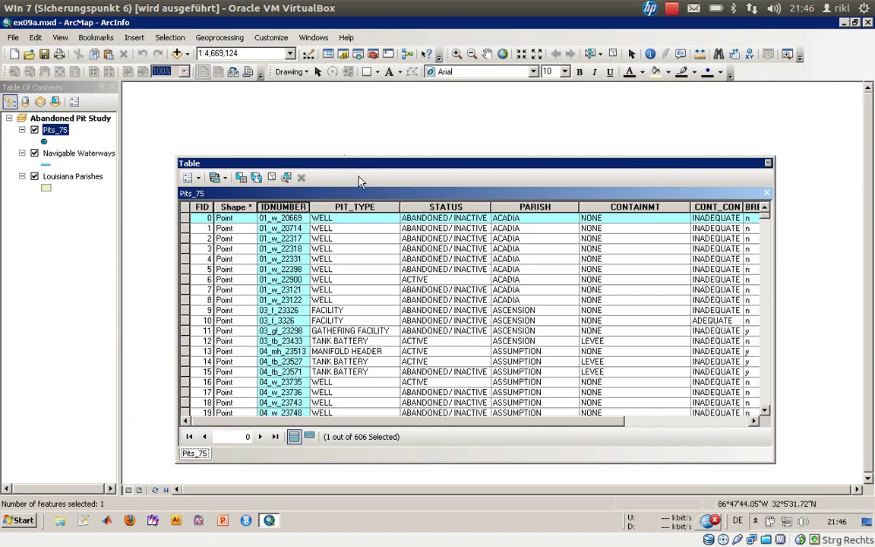
drag(359, 166, 144, 162)
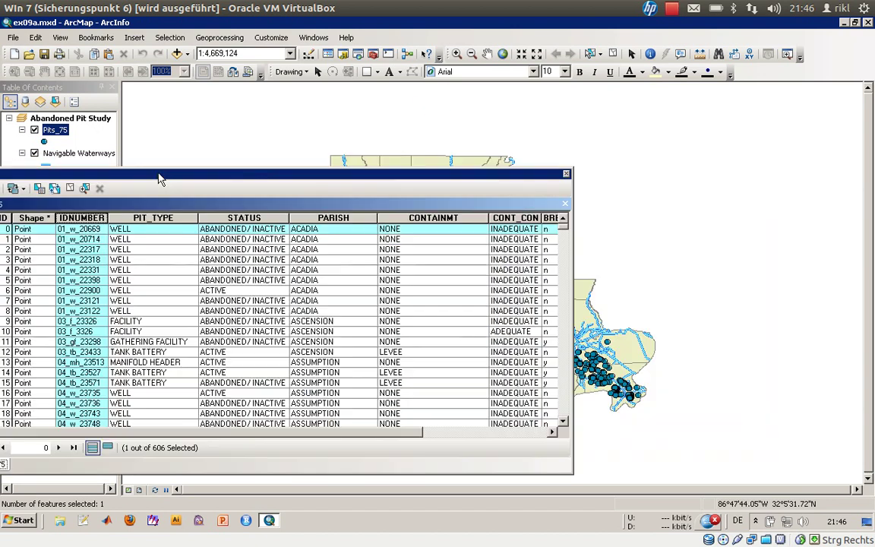
drag(374, 183, 589, 164)
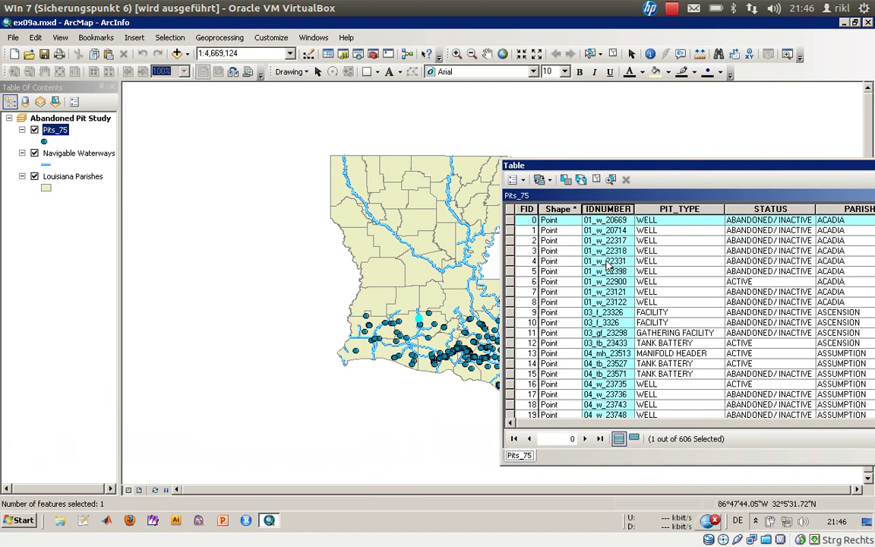
drag(548, 161, 470, 154)
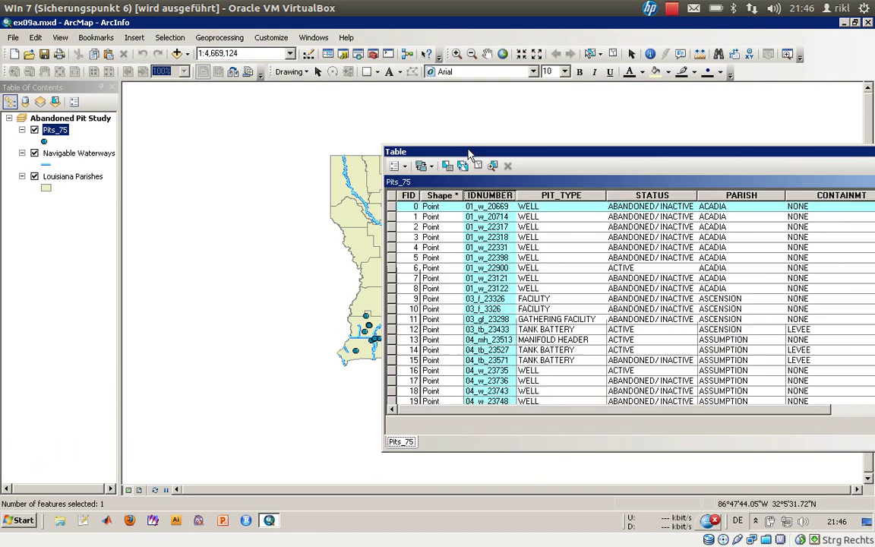
- Highlight the STATUS column, examine the remaining fields through RANKING and close the attribute table
click(652, 195)
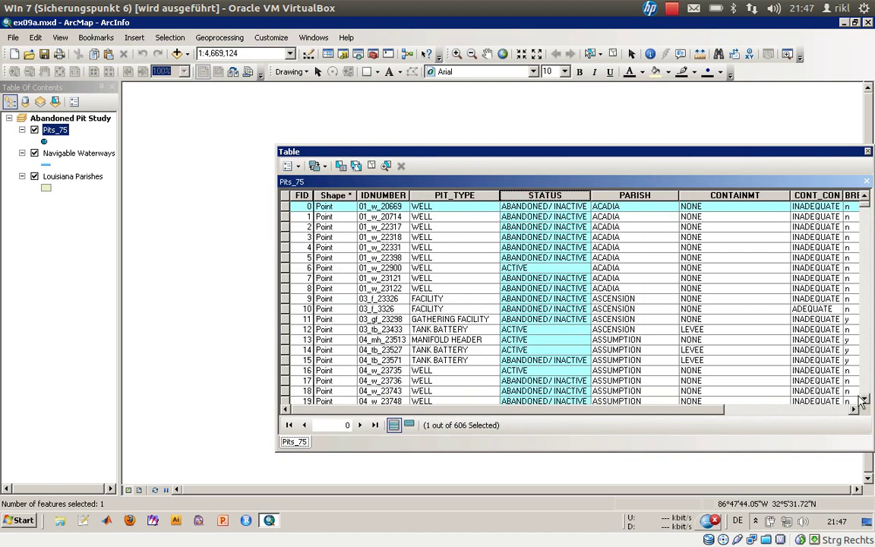
scroll(744, 377, right, 3)
scroll(817, 414, left, 3)
drag(625, 155, 629, 157)
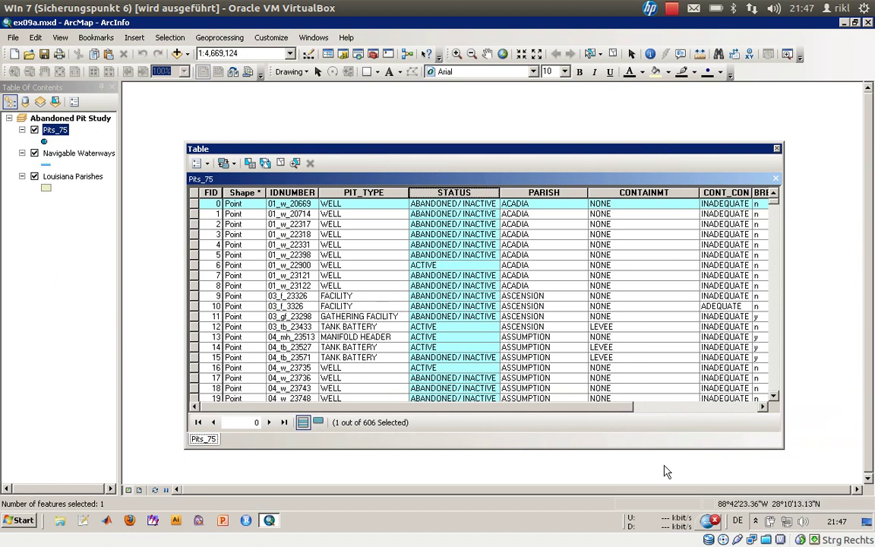
click(681, 408)
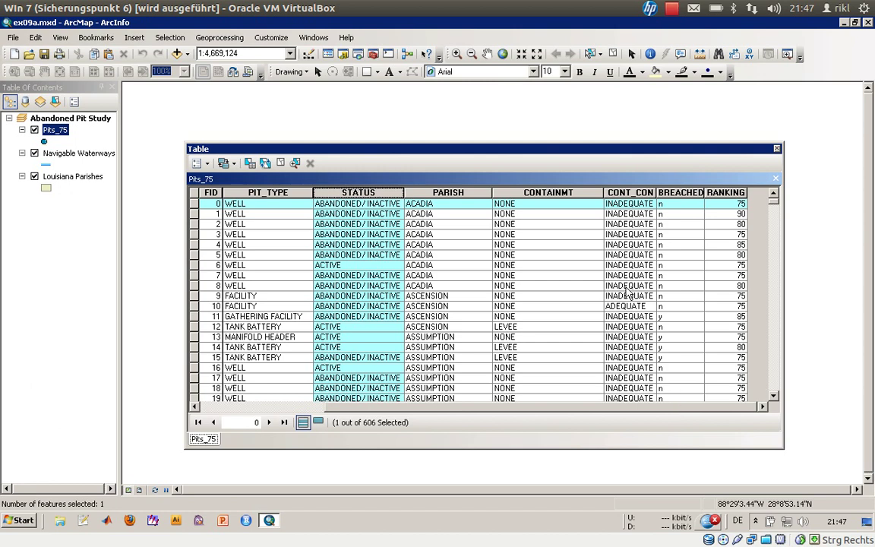
drag(569, 156, 678, 162)
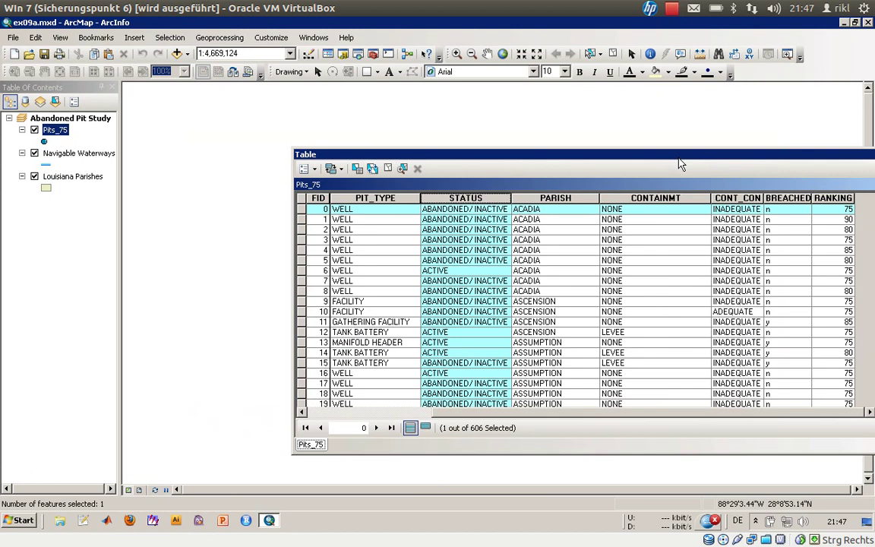
drag(680, 157, 565, 147)
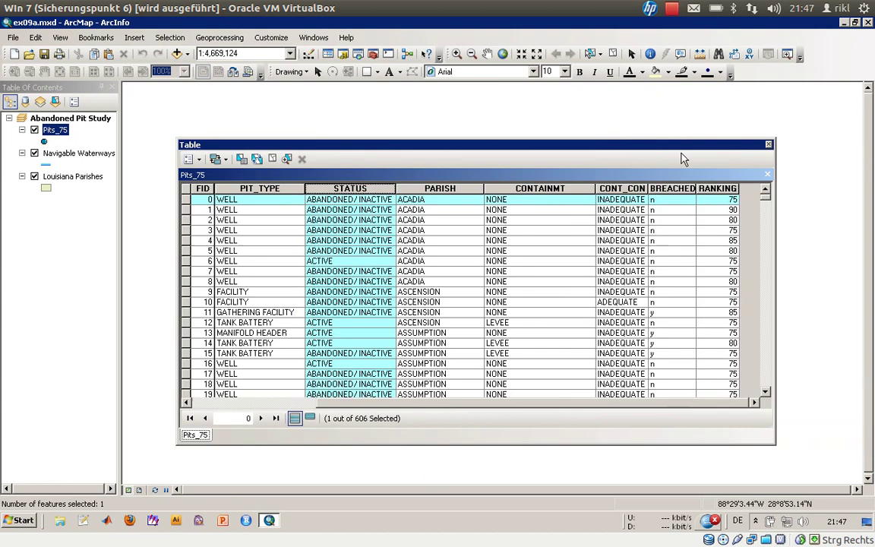
click(768, 144)
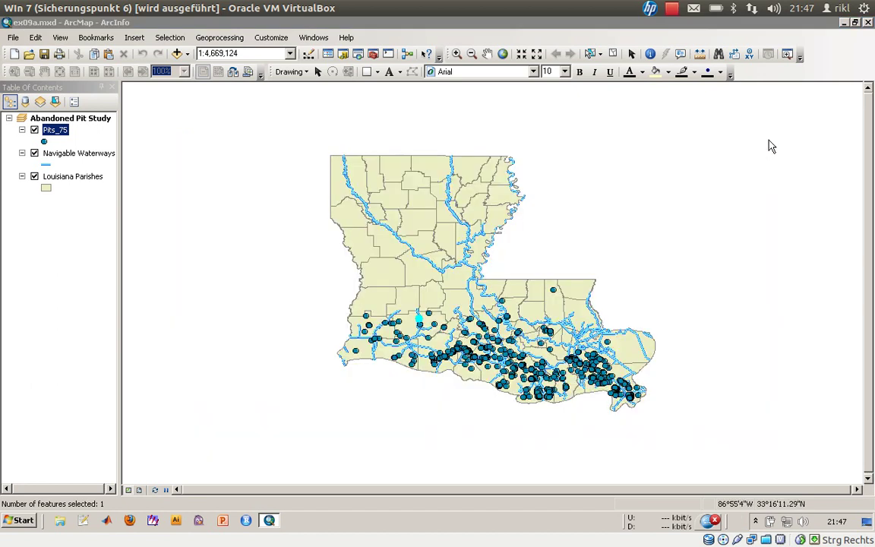
- Add the Remedial_actions.dbf table to the map from the desktop folder ArcGIS_Tutorial, exercises, Chapter09, Data
click(176, 53)
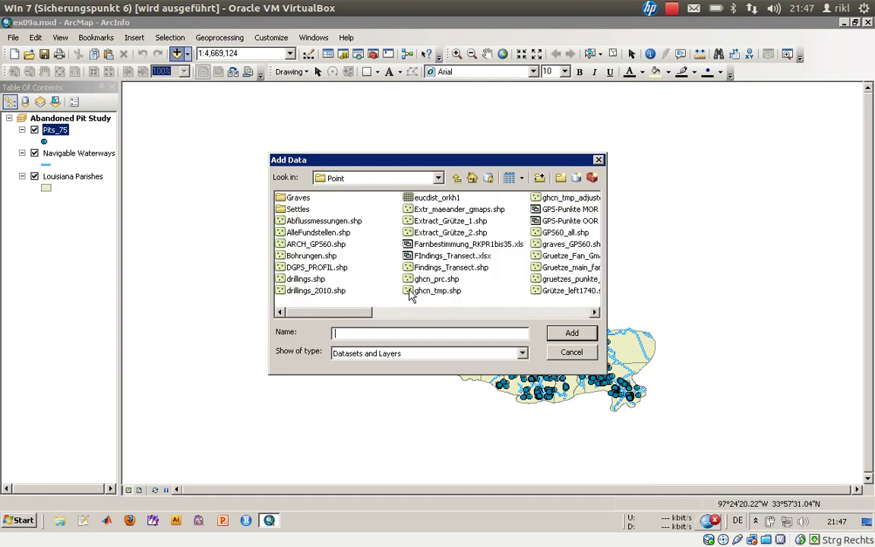
click(357, 177)
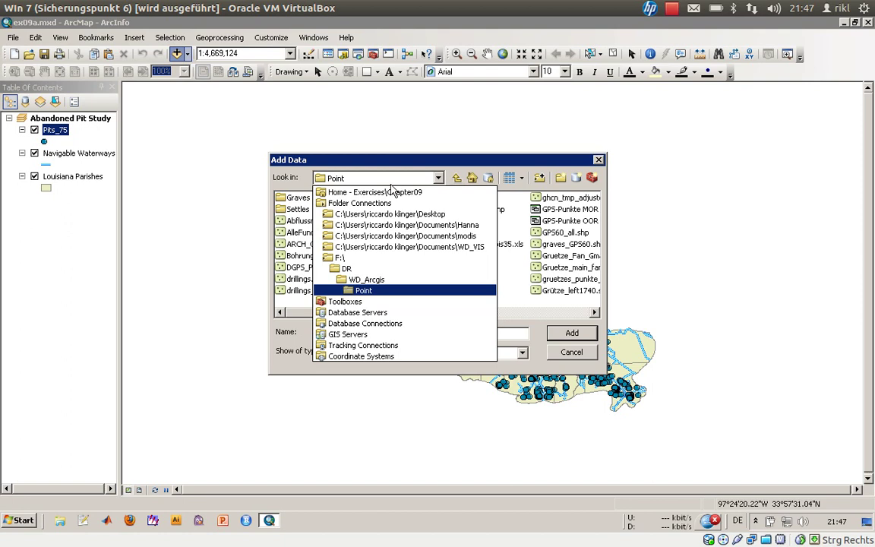
click(387, 215)
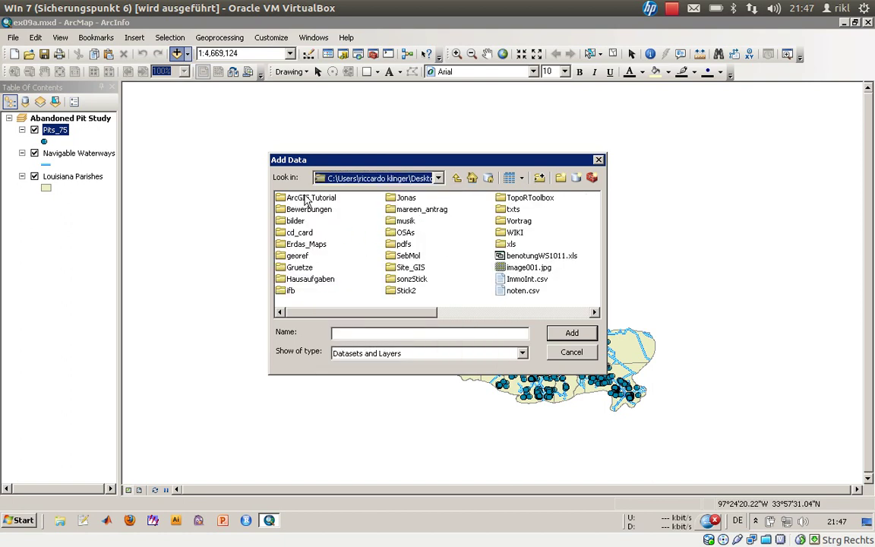
double_click(304, 197)
double_click(300, 197)
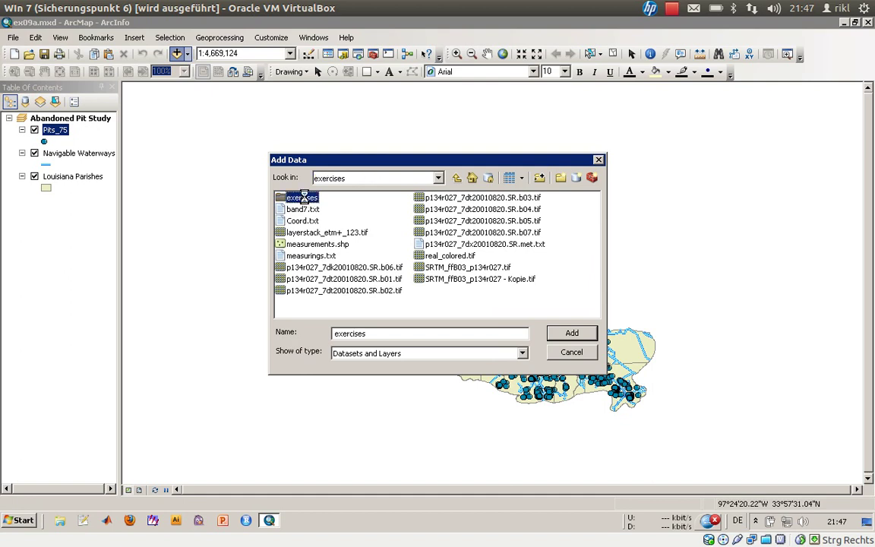
double_click(306, 267)
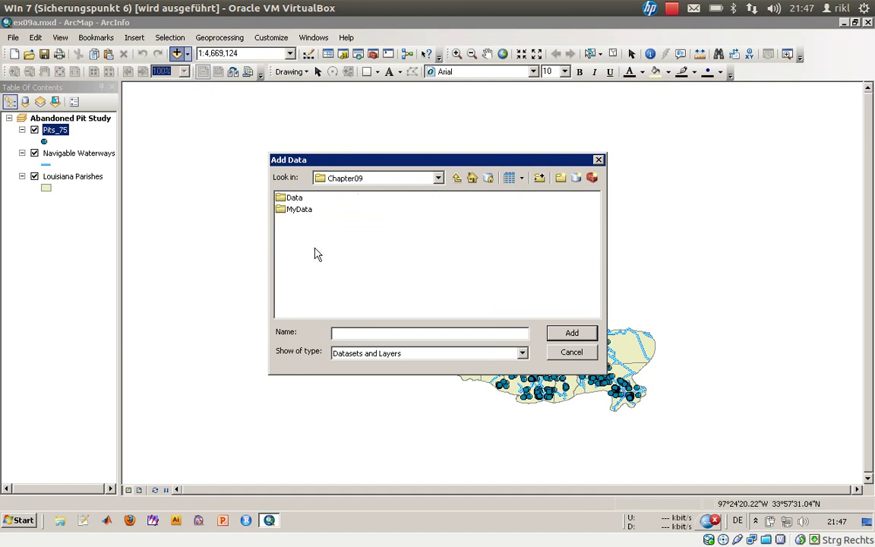
double_click(292, 197)
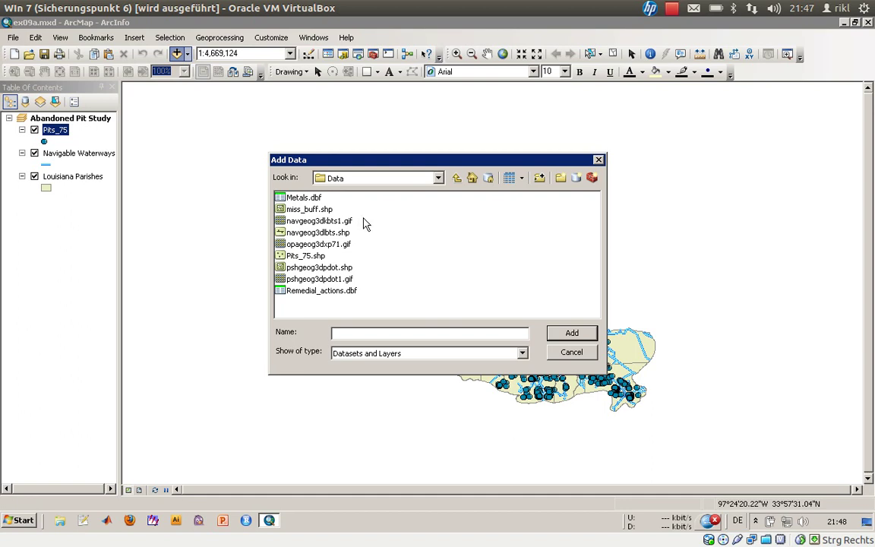
click(311, 256)
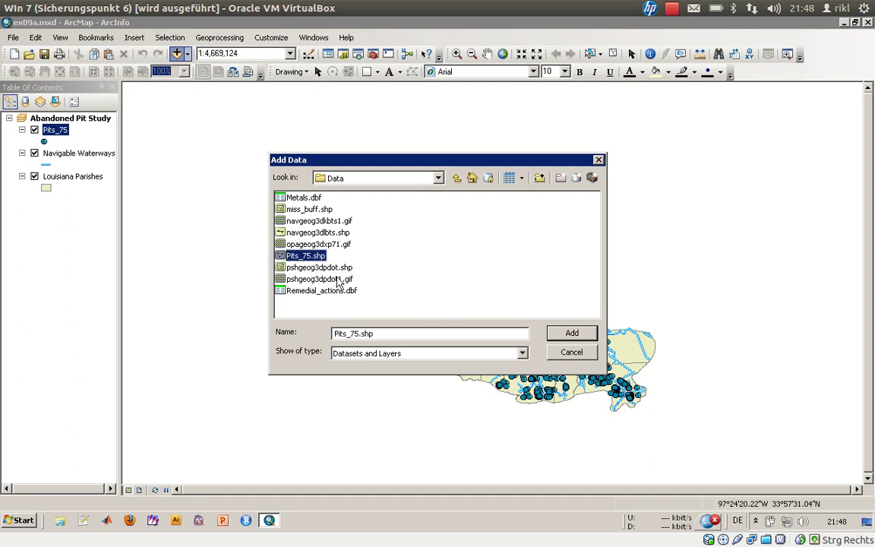
click(326, 291)
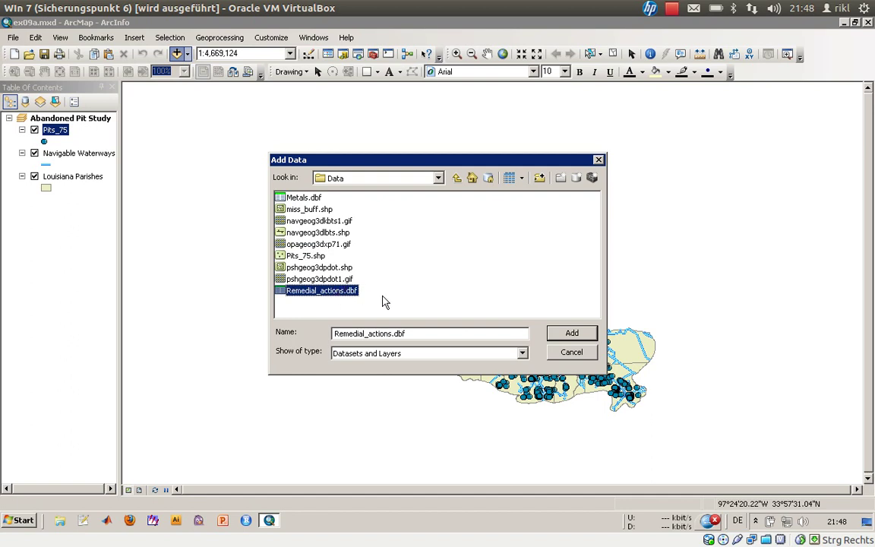
click(568, 333)
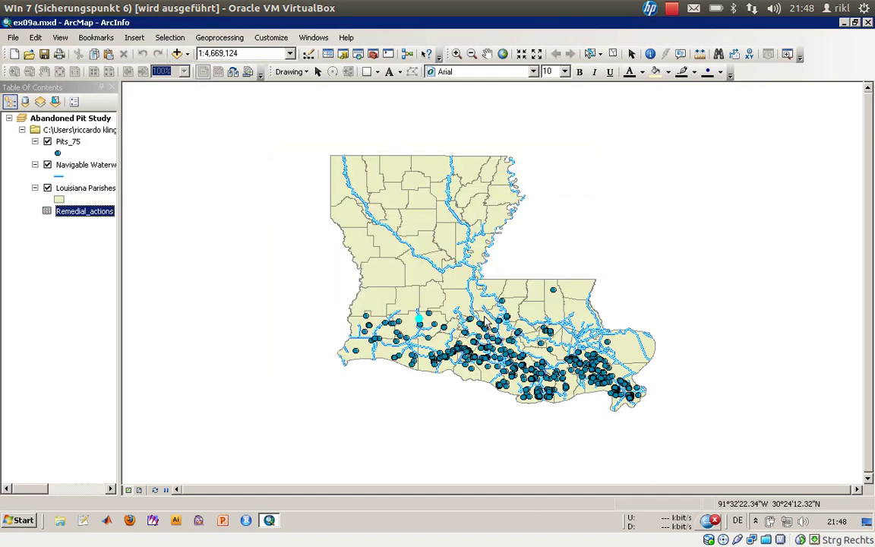
- Switch the table of contents to listing by drawing order and select the Navigable Waterways layer
click(12, 102)
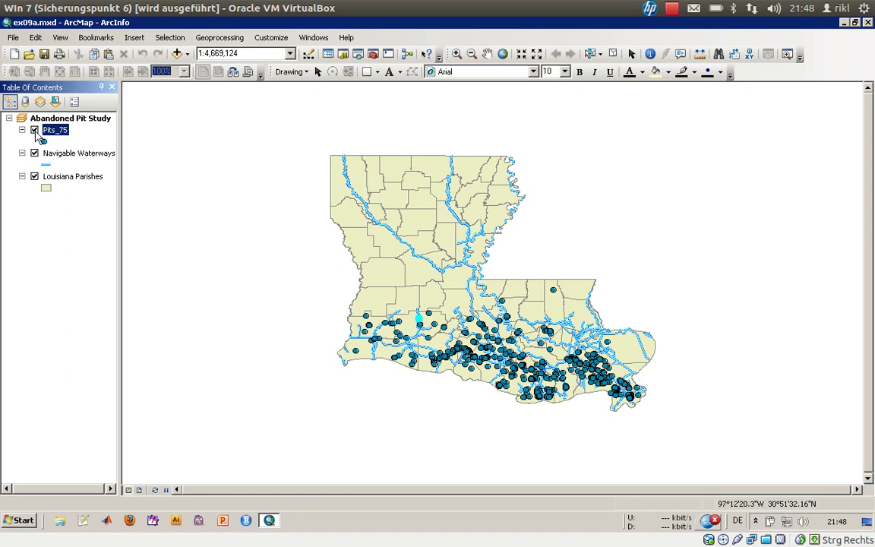
click(65, 155)
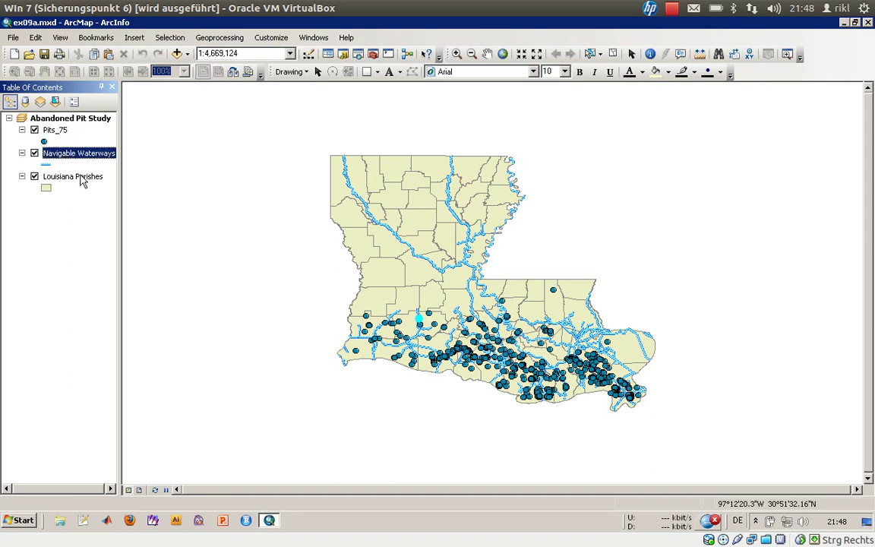
- Select the Louisiana Parishes layer and display the map at the Southern Louisiana bookmark
click(81, 179)
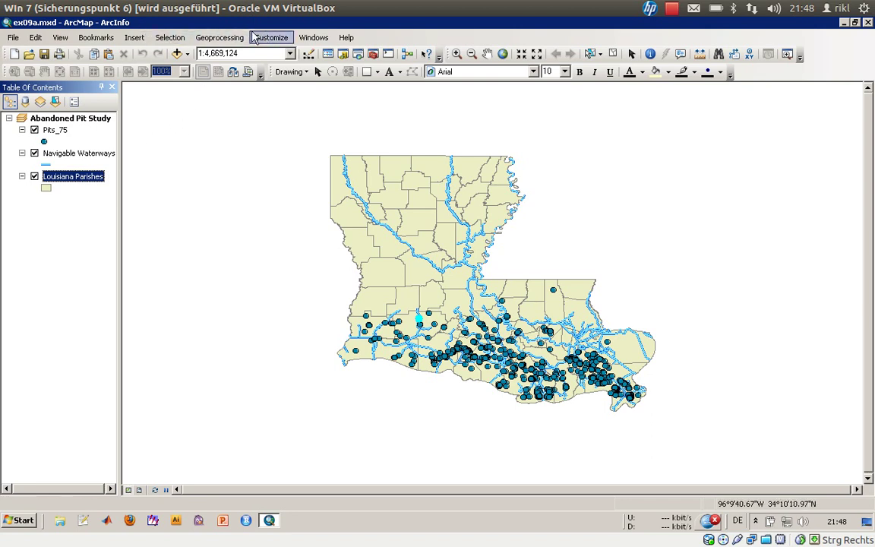
click(91, 38)
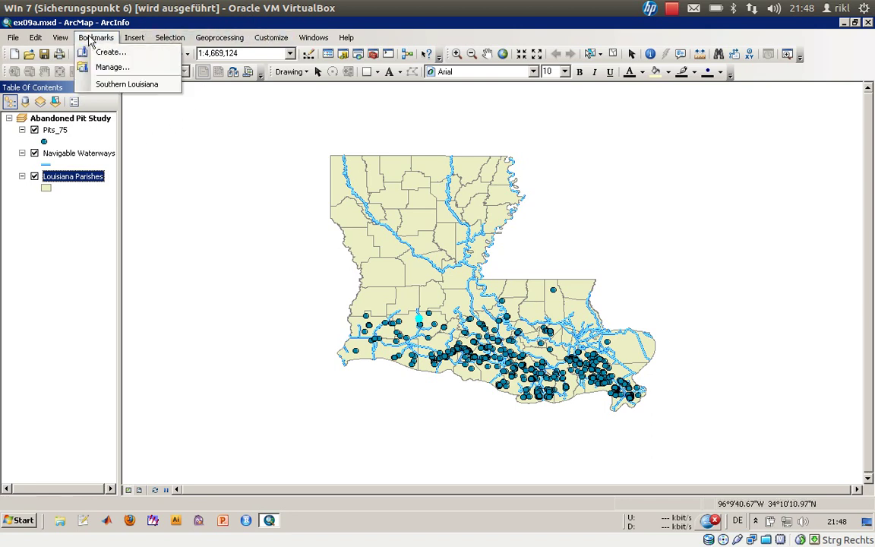
click(127, 83)
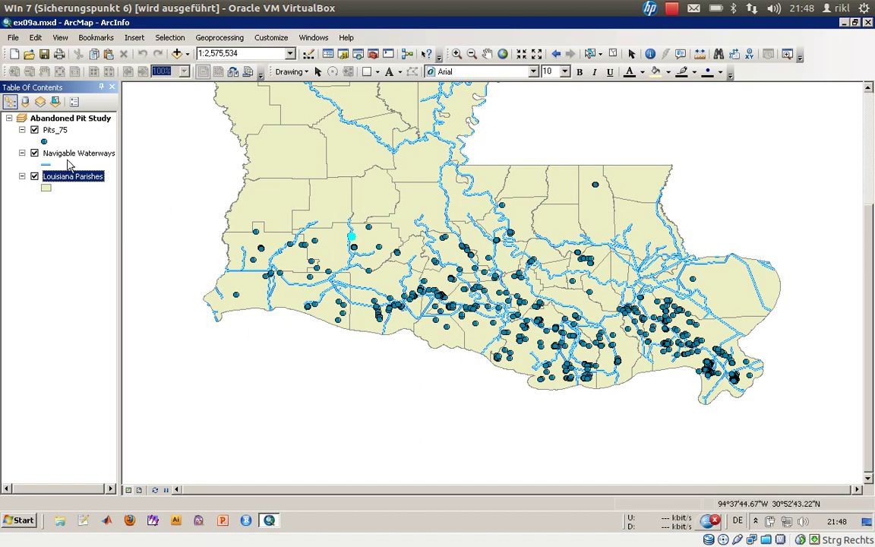
- Open the Remedial_actions table from the table of contents listed by source and highlight its IDNUMBER column
click(26, 102)
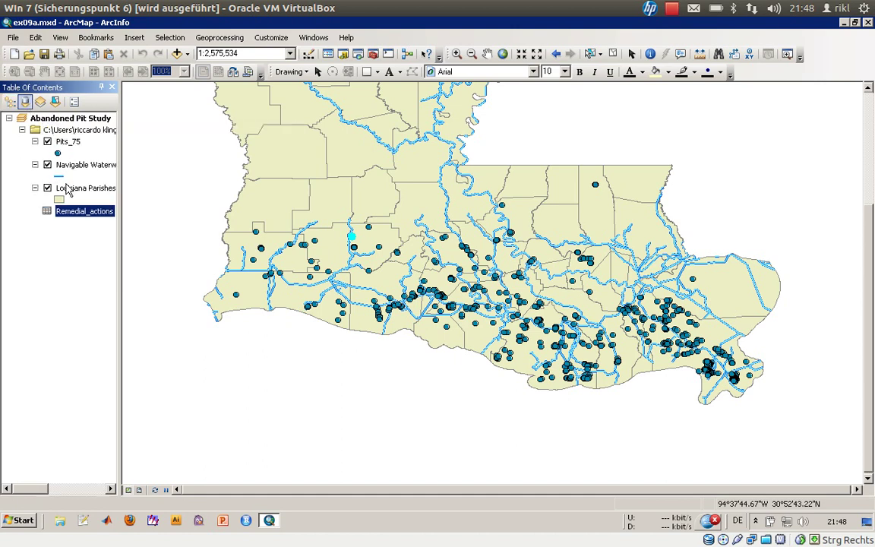
click(50, 237)
click(76, 212)
right_click(75, 213)
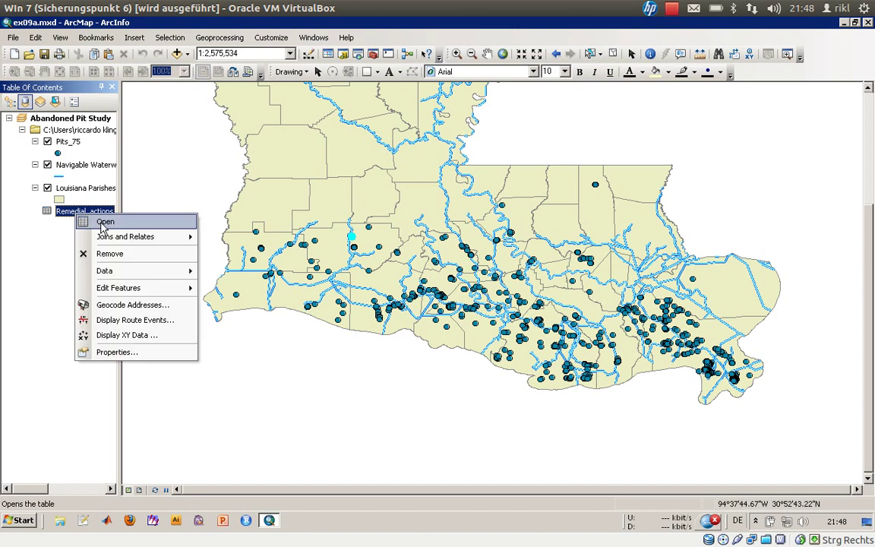
click(105, 223)
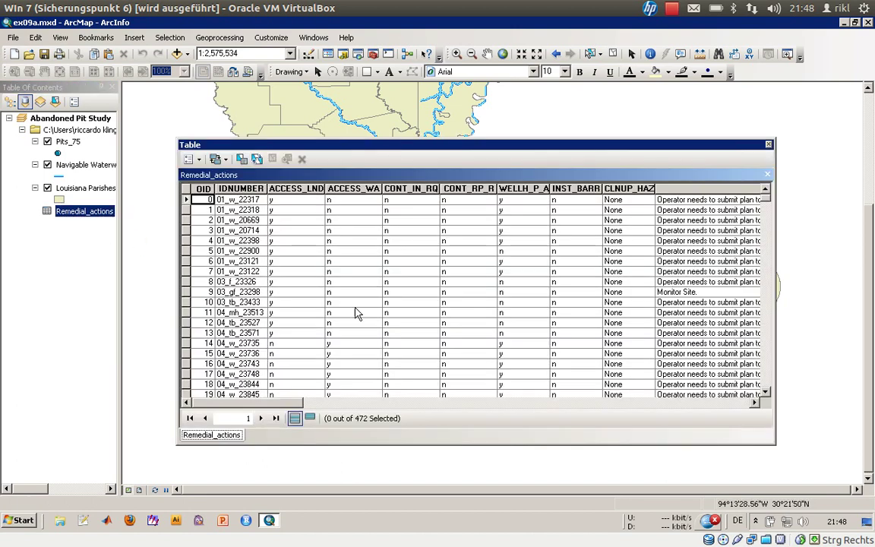
mouse_move(273, 403)
mouse_down()
mouse_move(757, 405)
mouse_move(441, 405)
mouse_move(336, 390)
mouse_move(281, 399)
mouse_up()
click(238, 189)
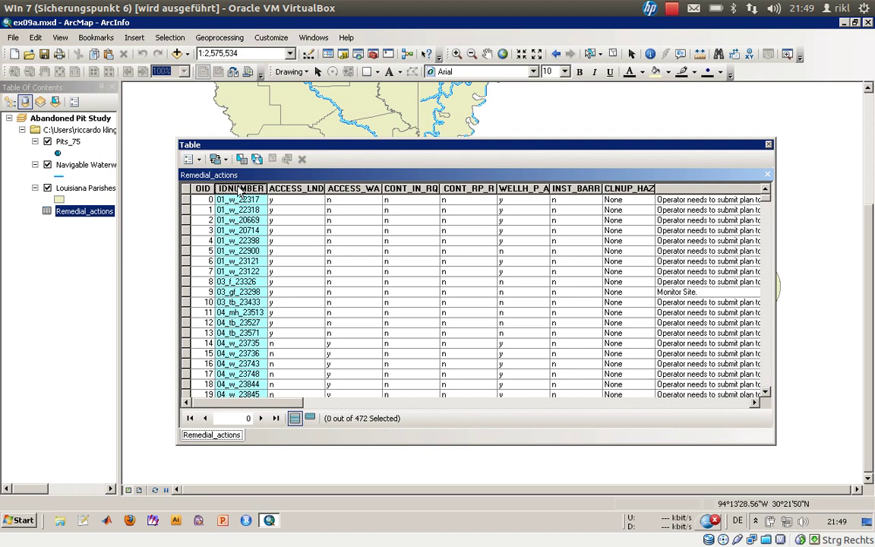
- Open the Pits_75 attribute table alongside Remedial_actions and shift the table window slightly aside
click(67, 142)
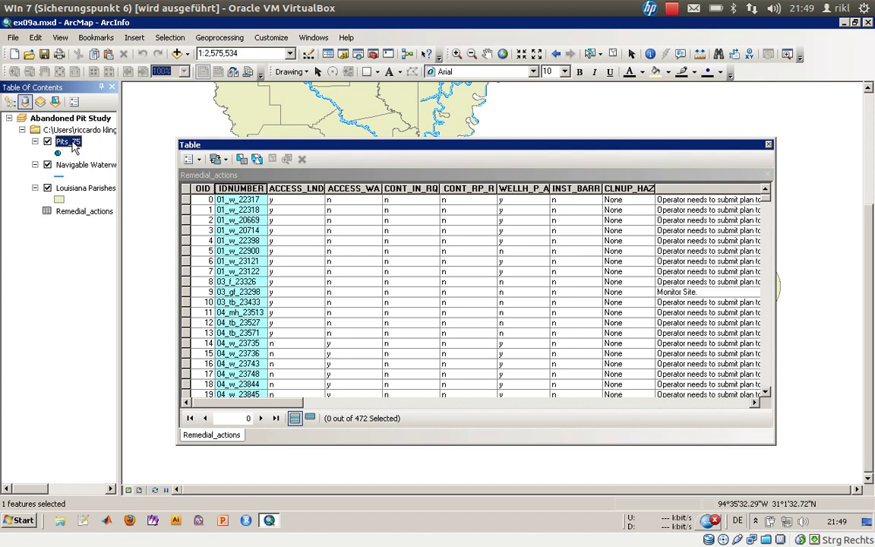
right_click(75, 150)
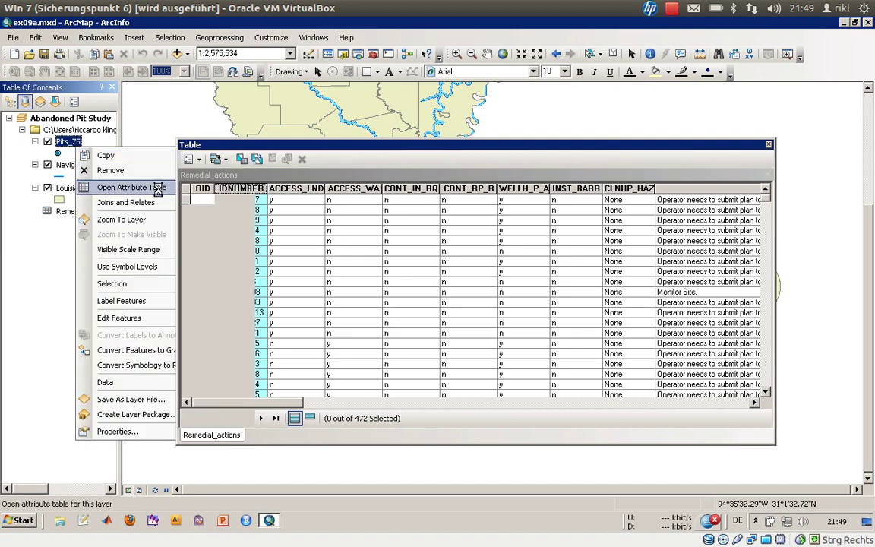
click(141, 170)
mouse_move(319, 143)
mouse_down()
mouse_move(424, 136)
mouse_move(447, 164)
mouse_move(378, 148)
mouse_move(331, 149)
mouse_up()
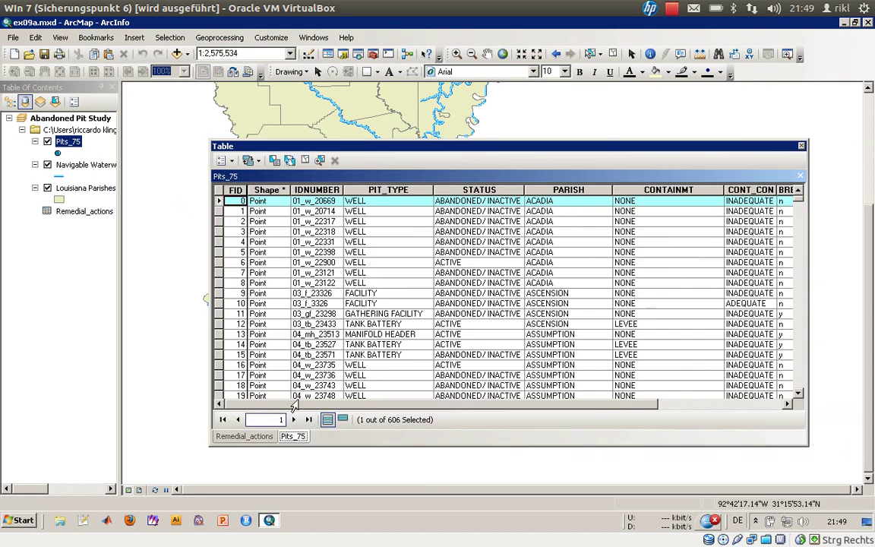
- Compare the Remedial_actions and Pits_75 tables, examining their fields and the shared IDNUMBER column
click(270, 444)
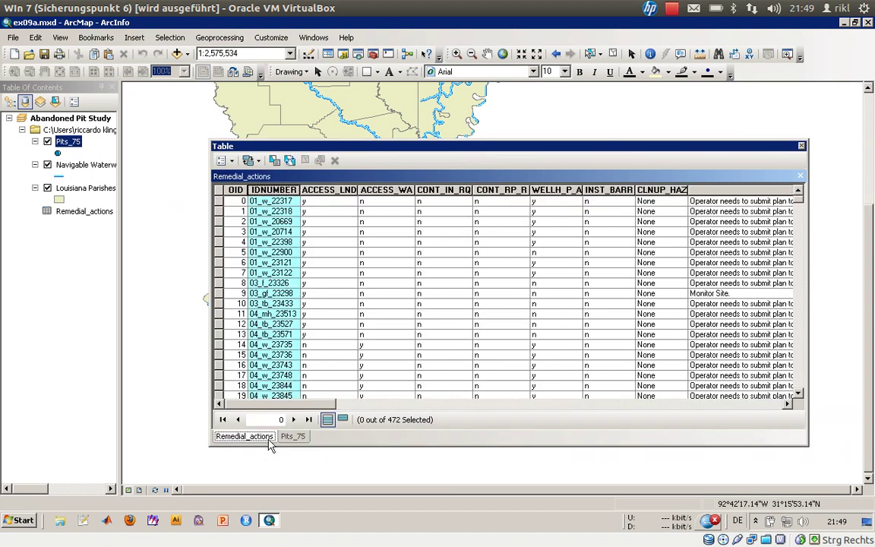
click(292, 437)
click(267, 438)
click(289, 437)
click(262, 437)
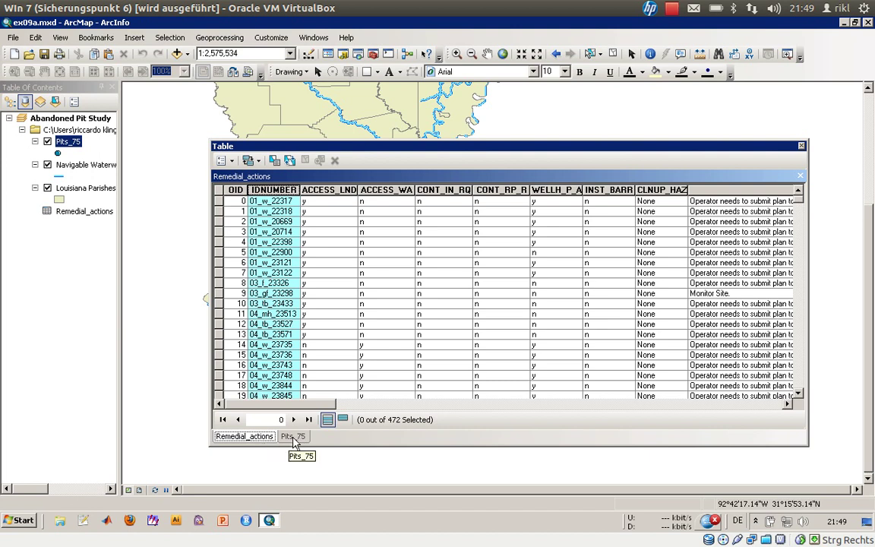
click(294, 438)
click(247, 438)
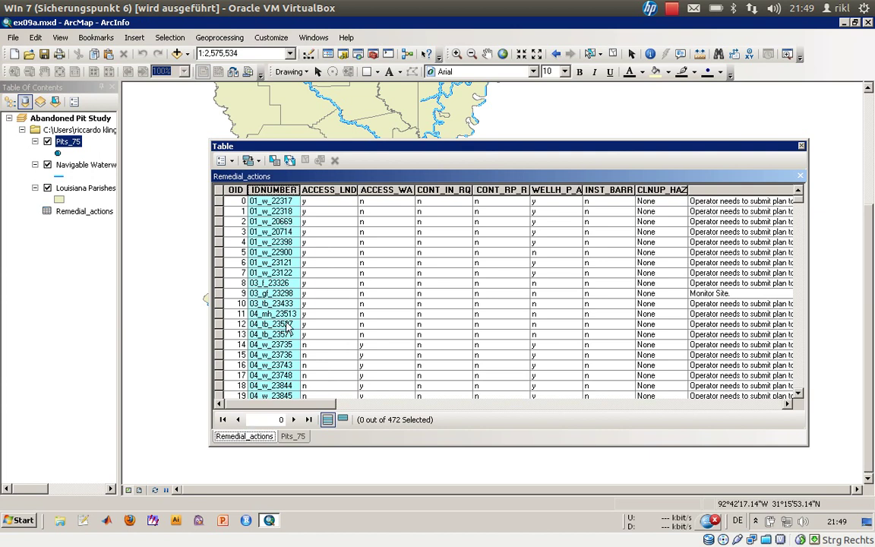
click(294, 437)
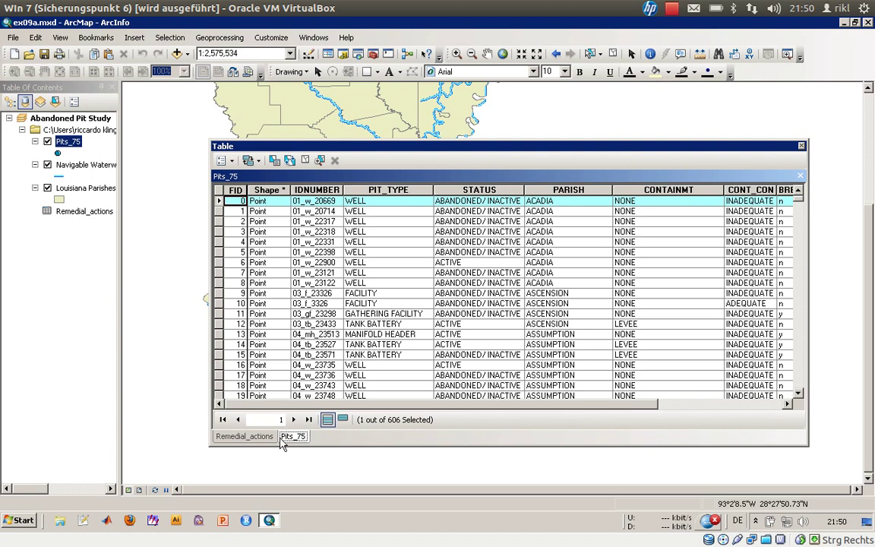
click(243, 436)
click(296, 438)
click(251, 438)
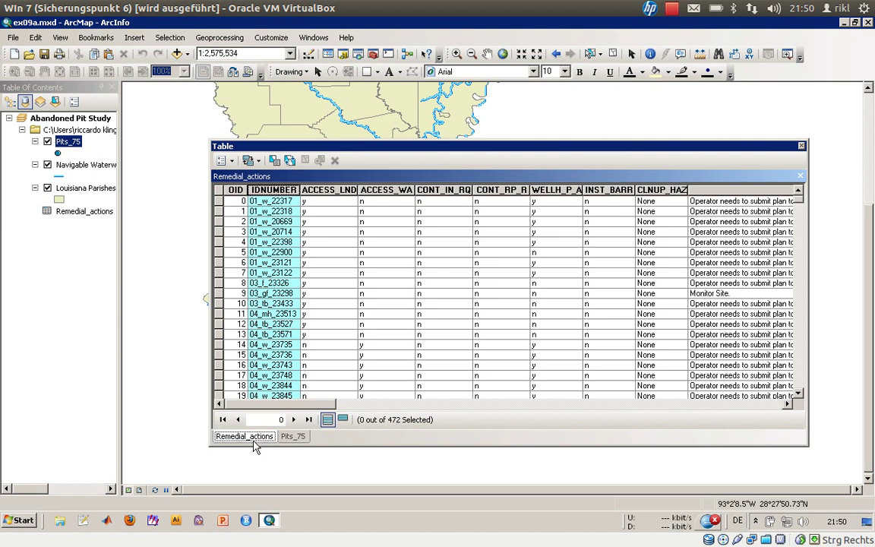
click(291, 439)
click(245, 441)
click(293, 437)
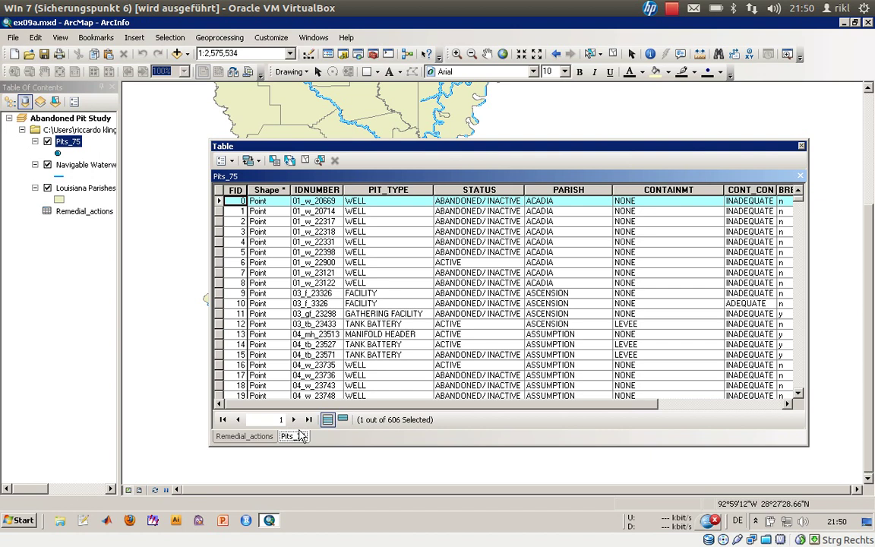
click(244, 436)
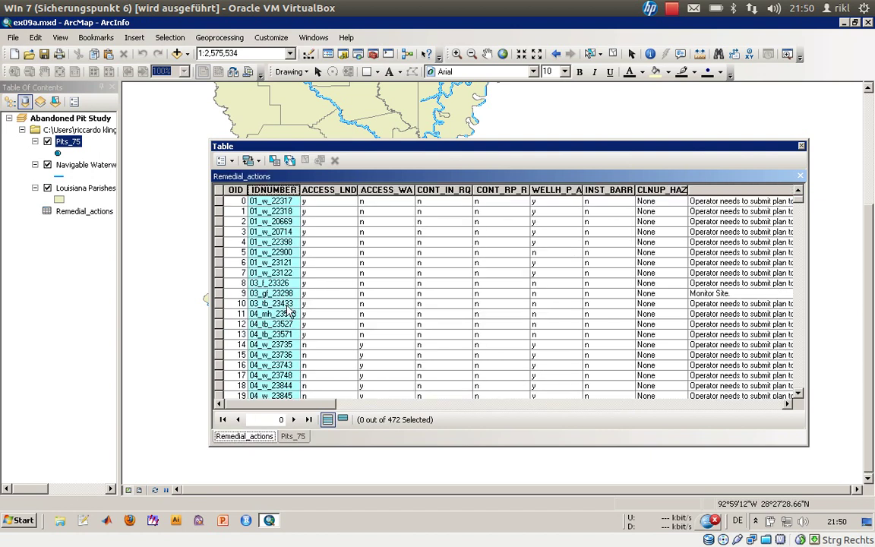
- Select record 03_tb_23433 in Remedial_actions and locate the row with the same IDNUMBER in Pits_75
drag(219, 293, 219, 303)
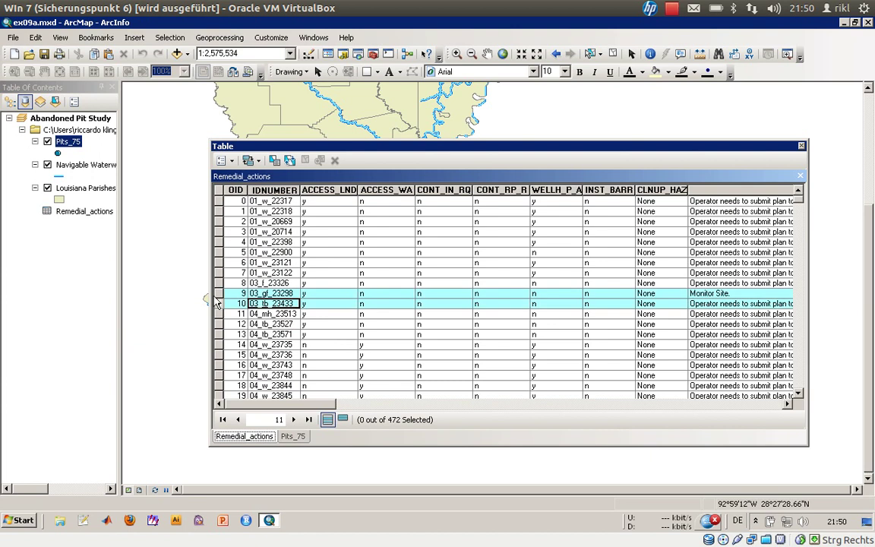
click(219, 304)
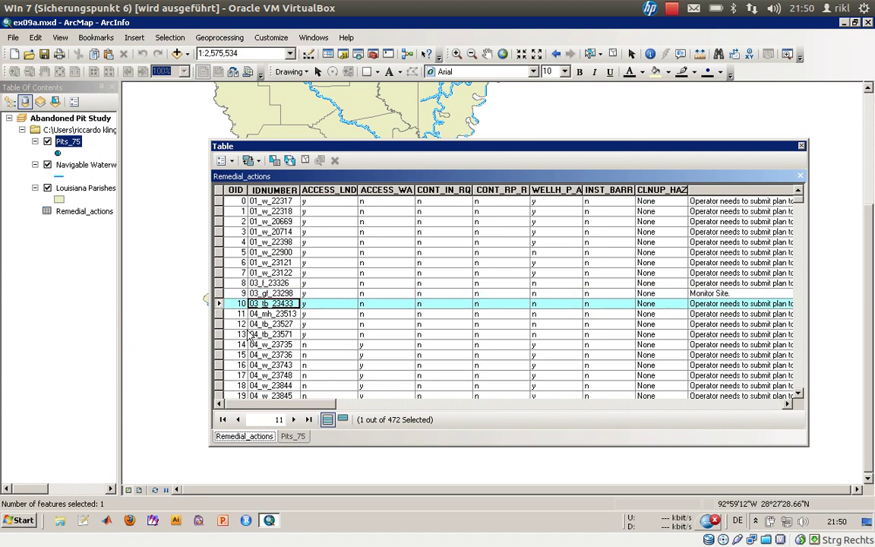
click(295, 437)
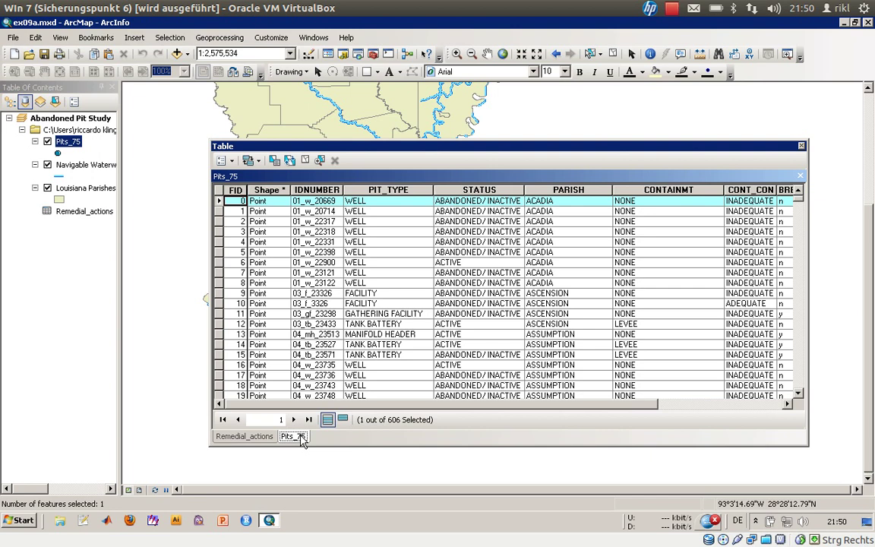
click(314, 323)
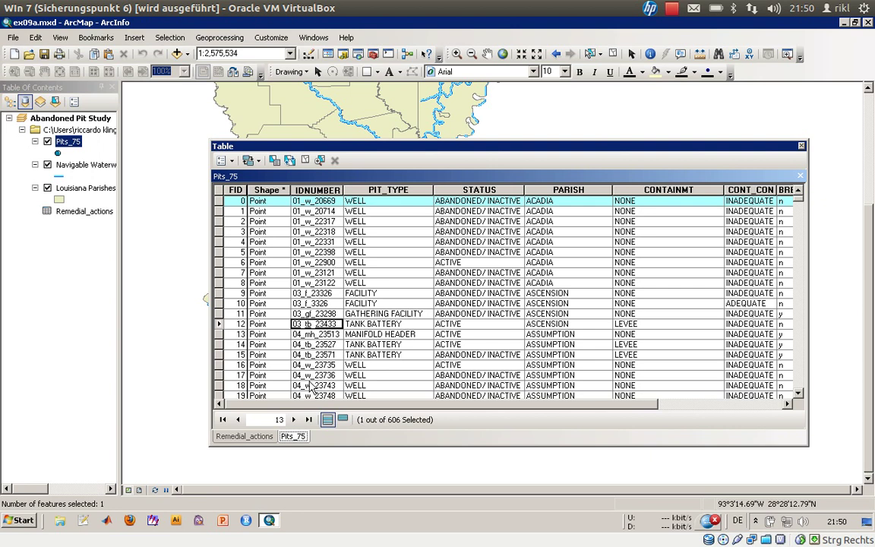
- Check the Pits_75 record 03_f_3326 against the Remedial_actions table and close the table window
click(260, 438)
click(293, 437)
click(308, 303)
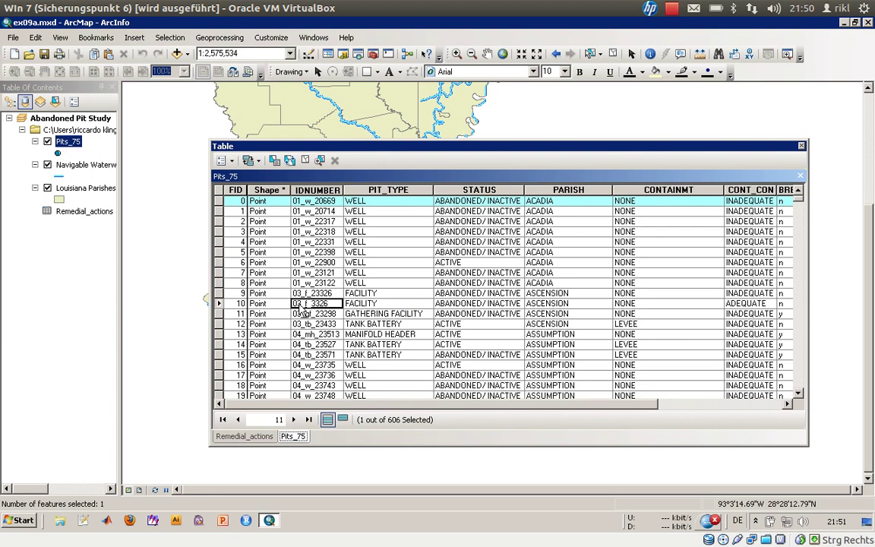
click(250, 438)
click(286, 439)
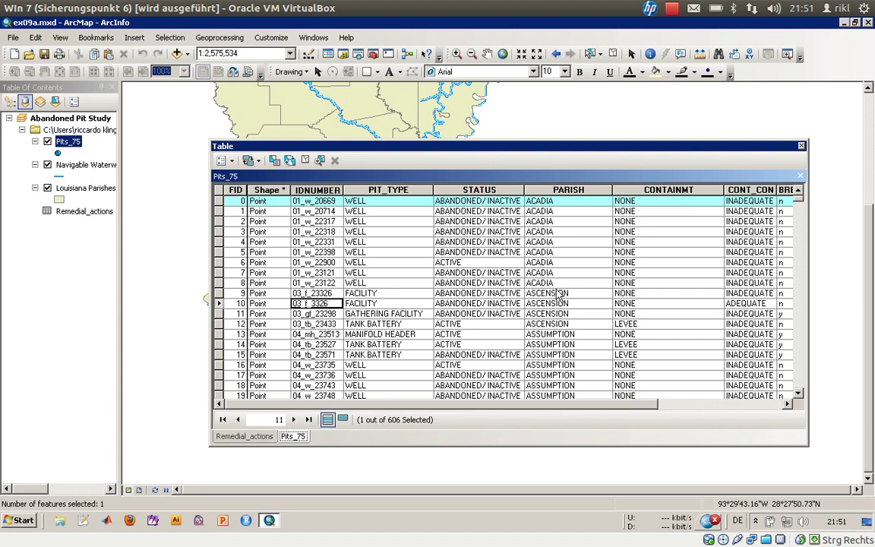
click(800, 145)
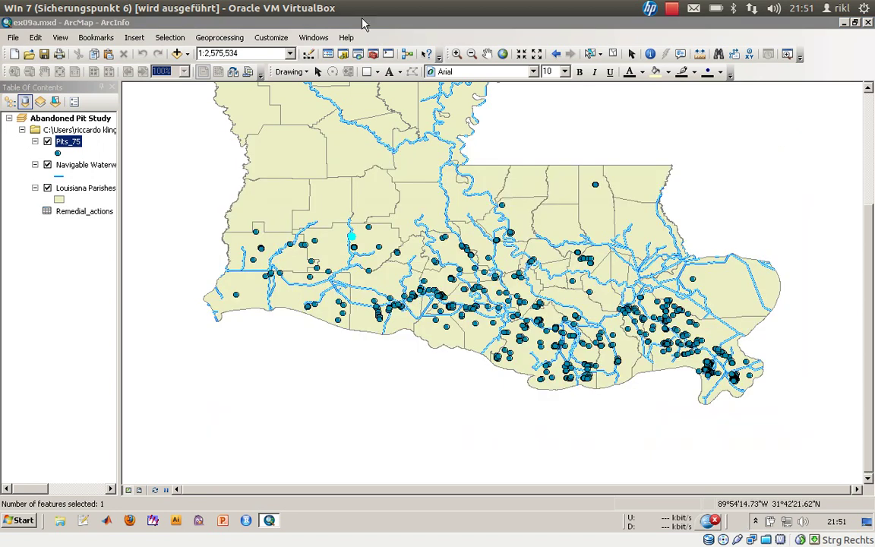
right_click(64, 149)
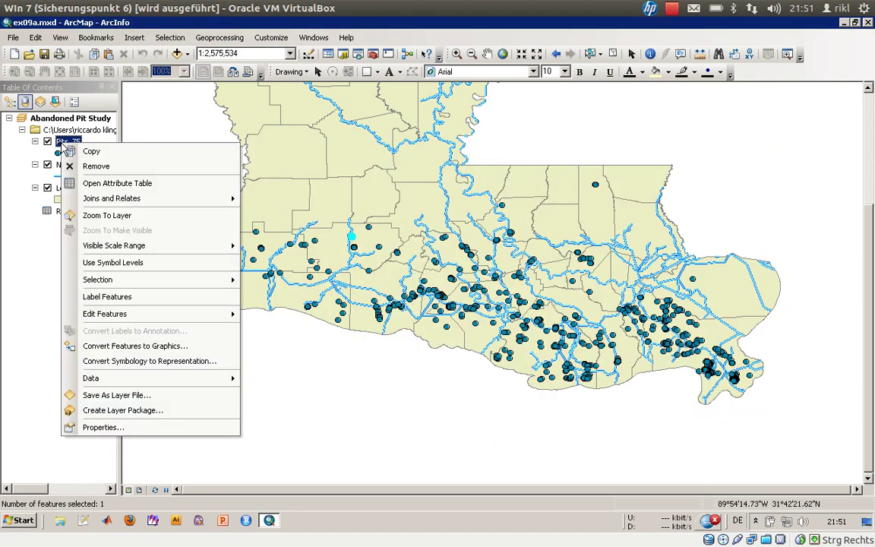
click(41, 228)
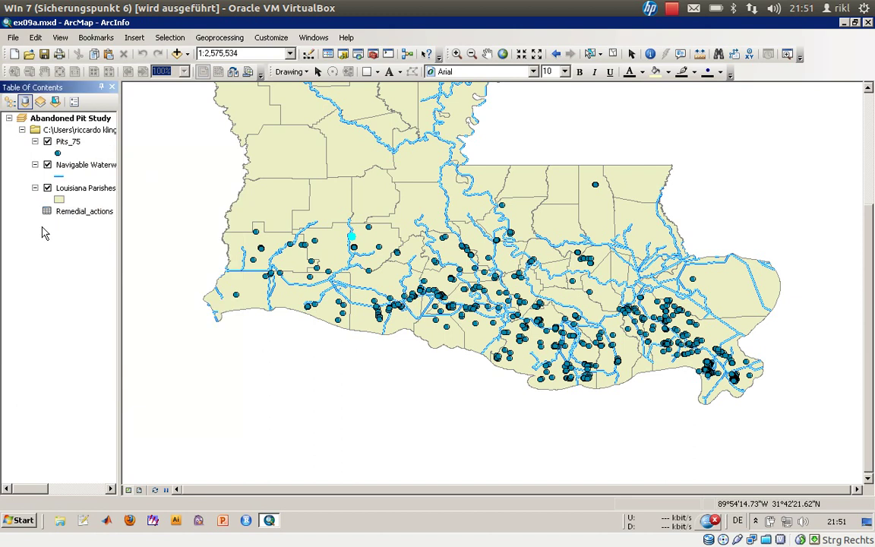
click(10, 102)
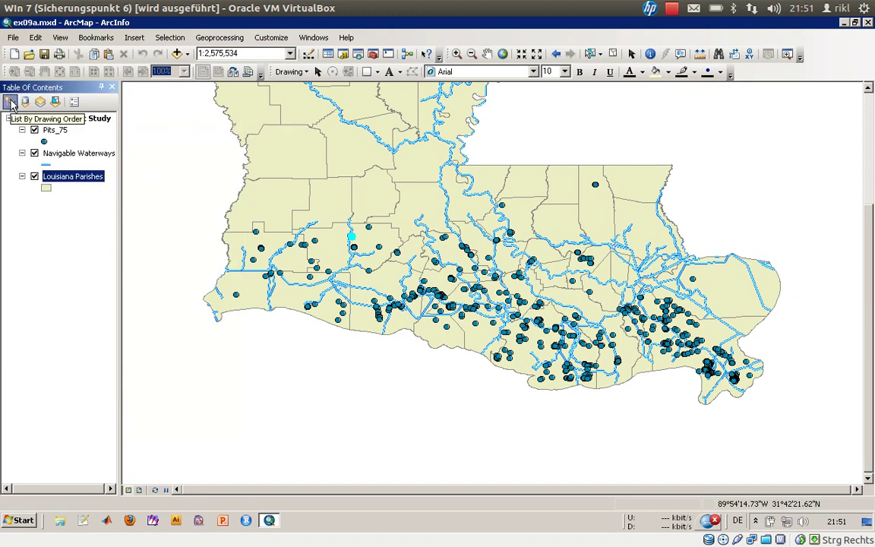
click(25, 101)
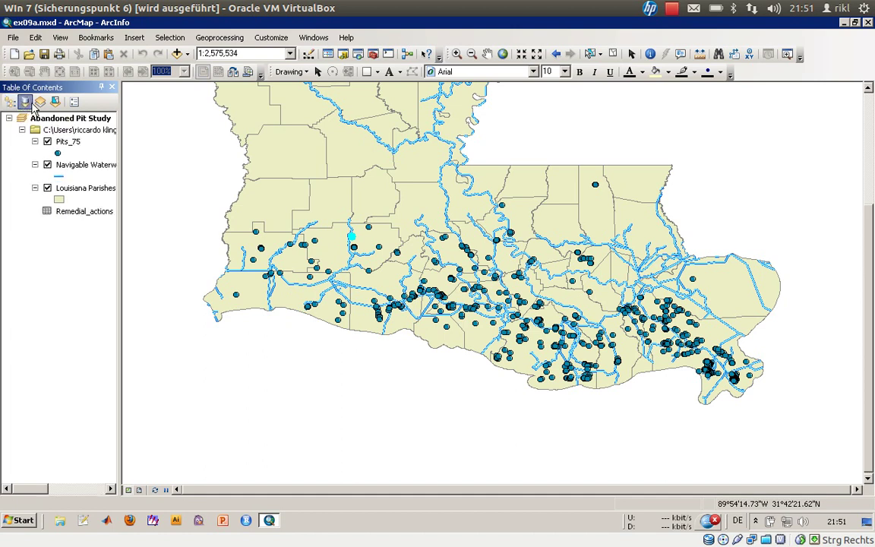
- Start an attribute join on the Pits_75 layer, using IDNUMBER as the layer's join field
right_click(76, 144)
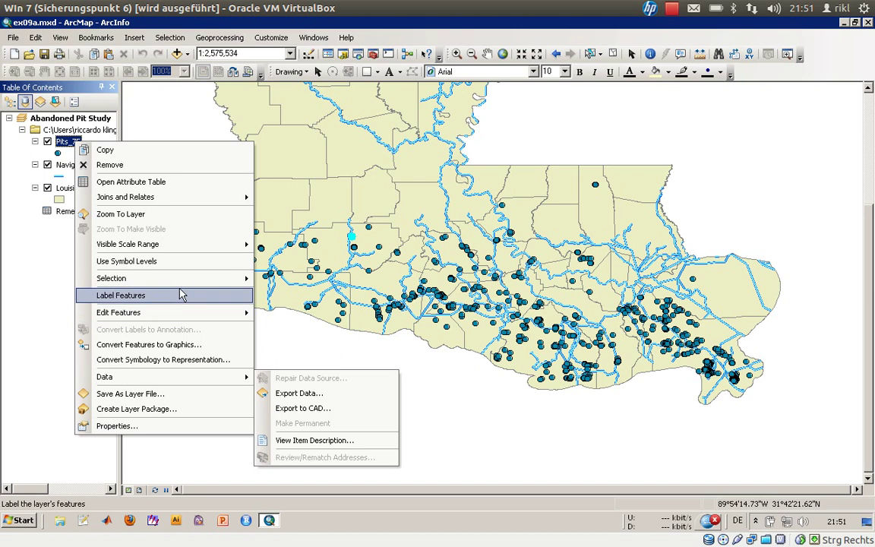
mouse_move(187, 286)
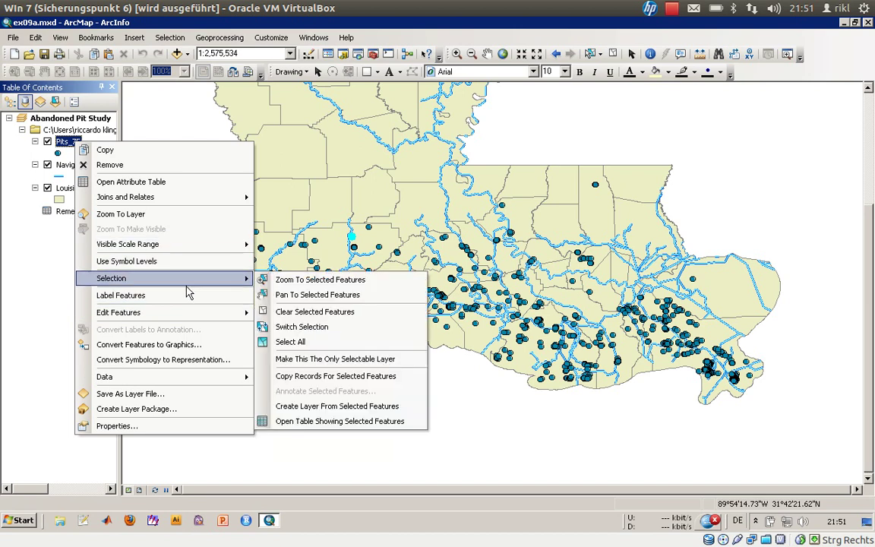
mouse_move(193, 198)
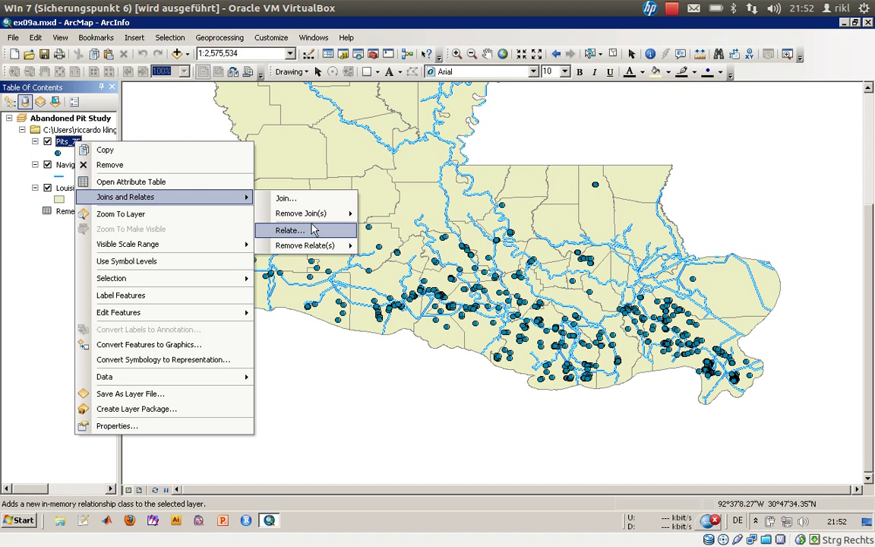
mouse_move(311, 215)
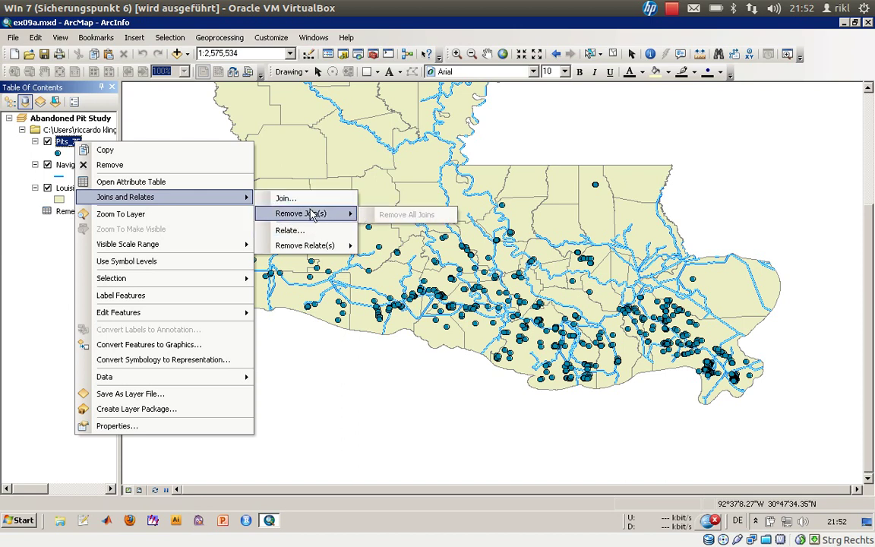
click(302, 199)
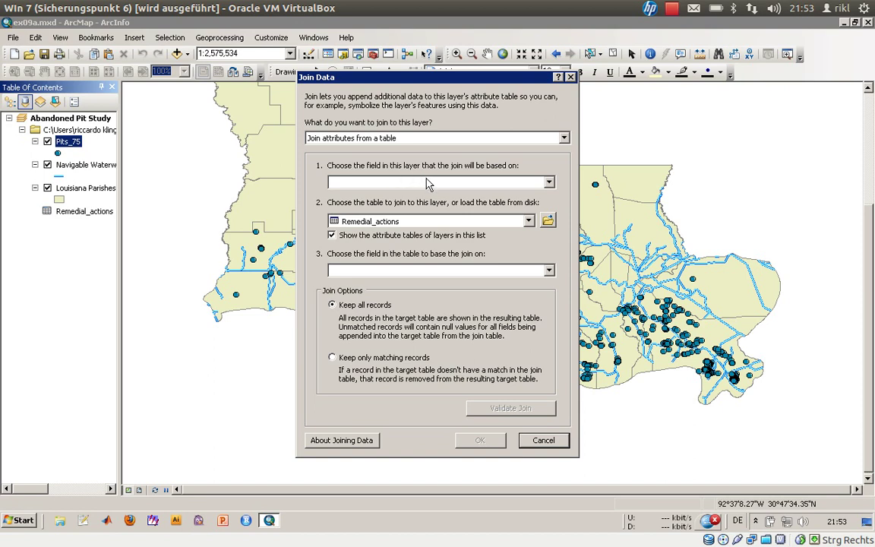
click(386, 181)
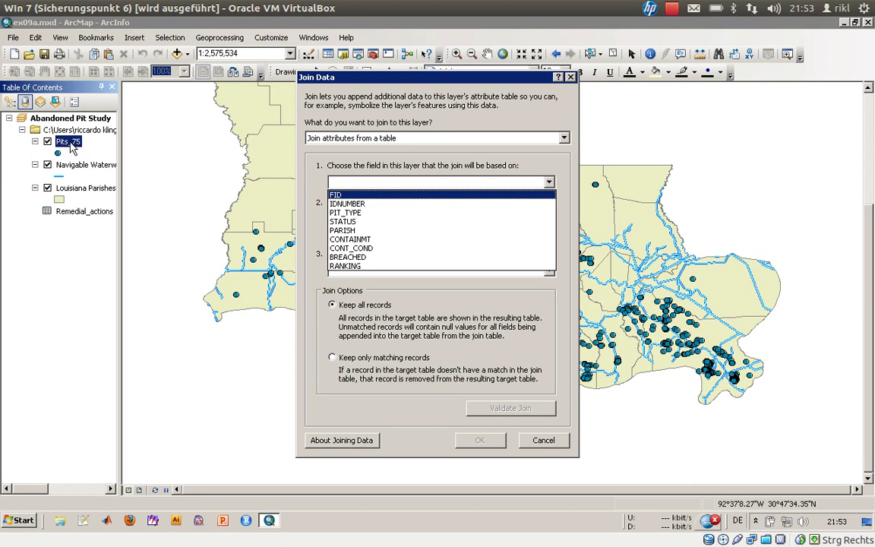
click(357, 205)
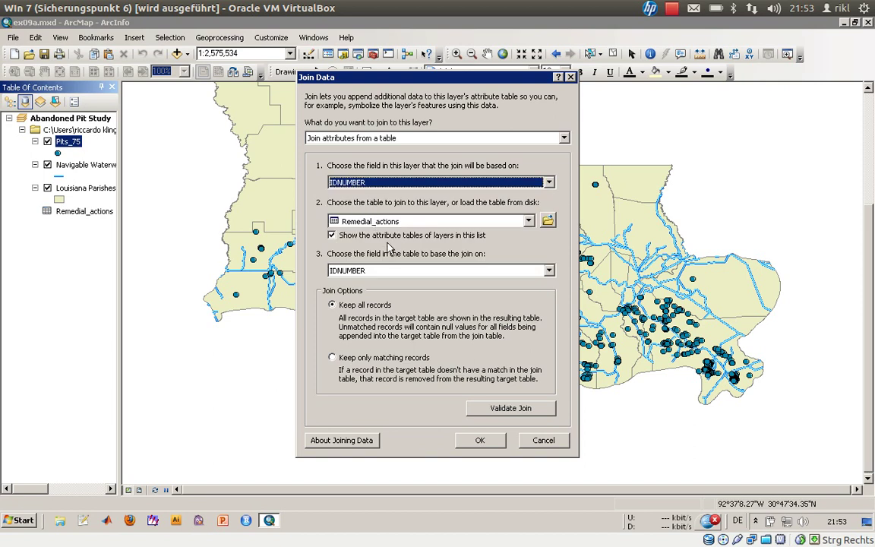
- Choose Remedial_actions as the table to join and IDNUMBER as its matching field
click(380, 221)
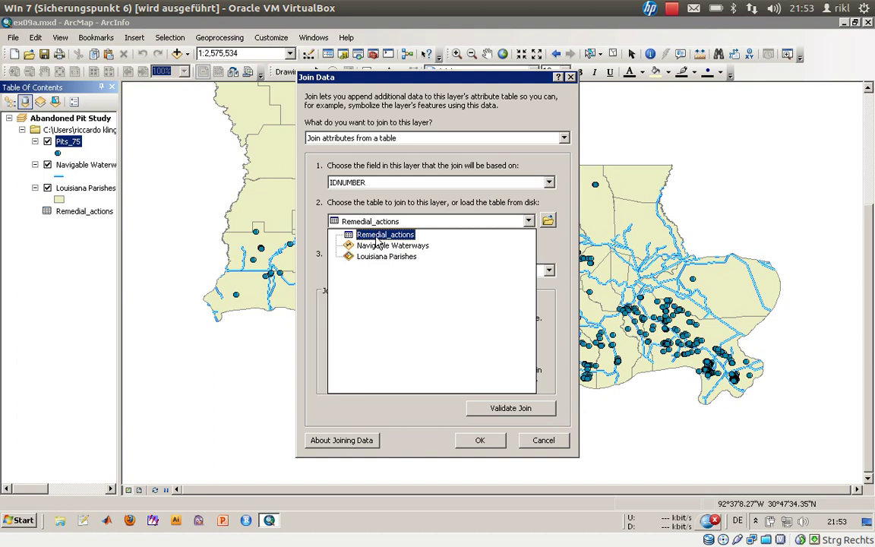
click(372, 235)
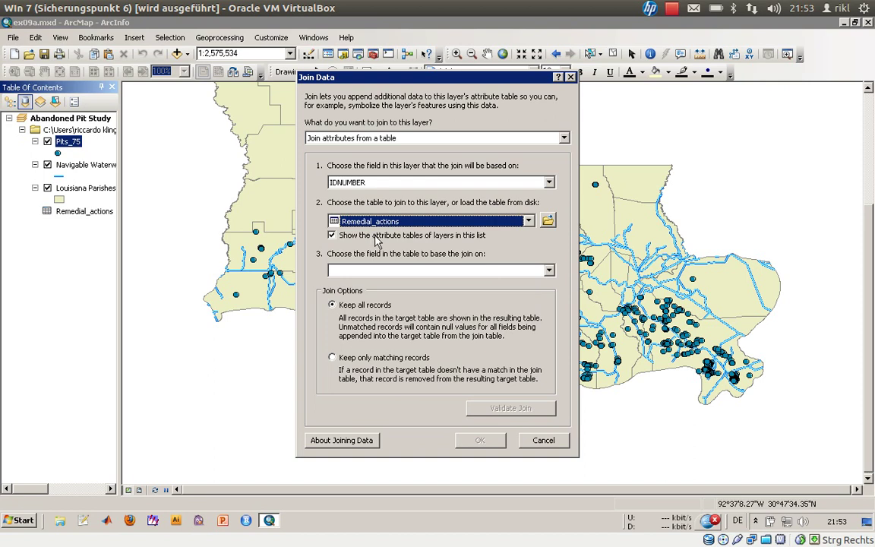
click(361, 271)
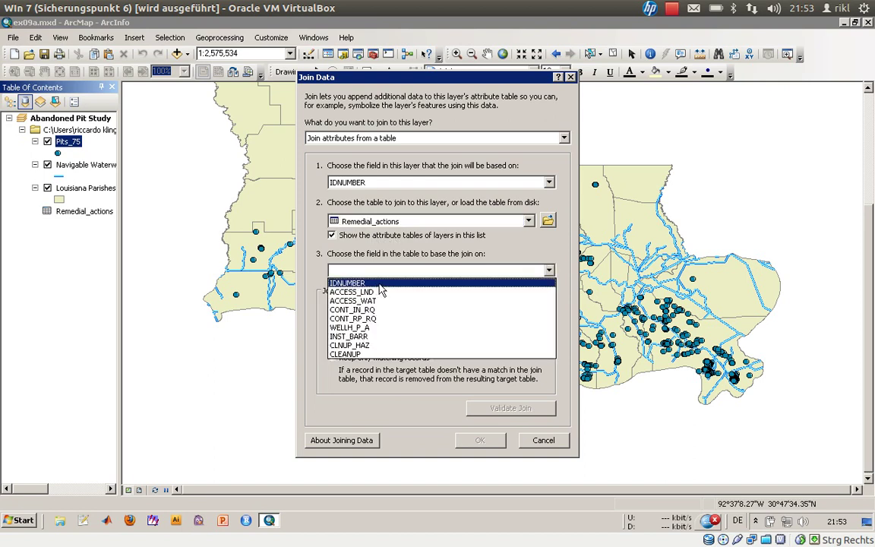
click(376, 284)
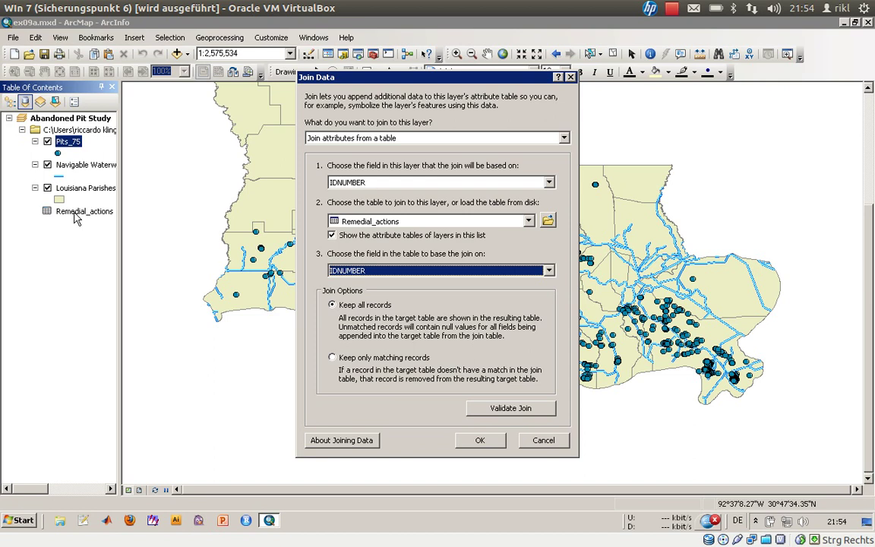
- Run the join with an index created for the join field, and keep that choice without asking again
click(480, 442)
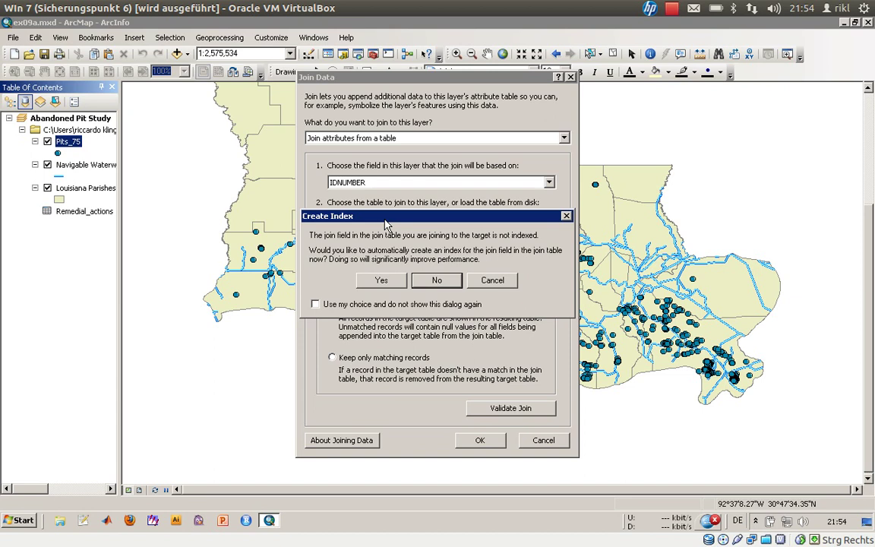
click(389, 305)
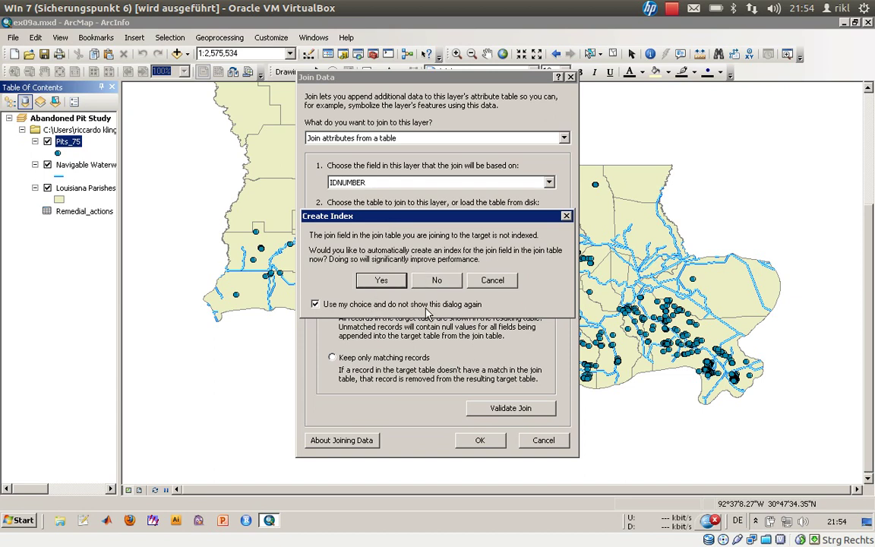
click(381, 280)
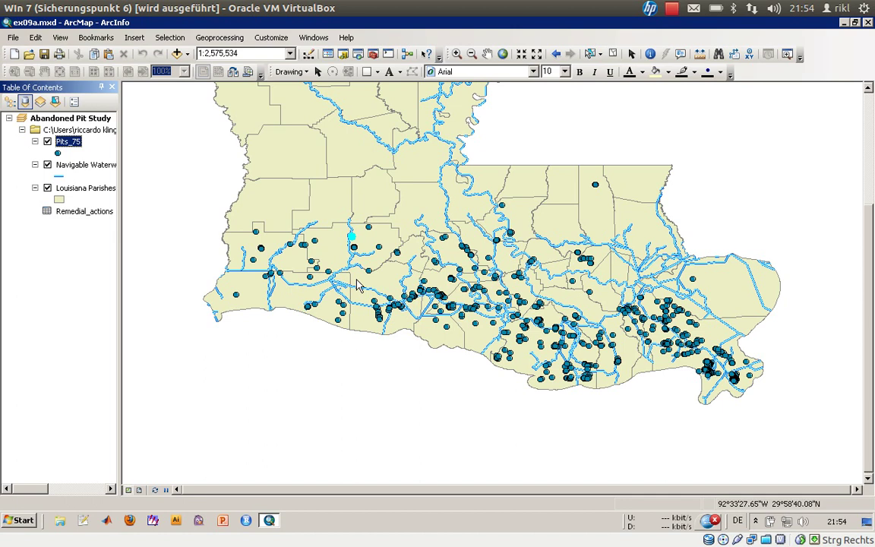
- Open the Pits_75 attribute table and review its original PARISH, CONTAINMT and CONT_CON columns
right_click(71, 144)
click(111, 187)
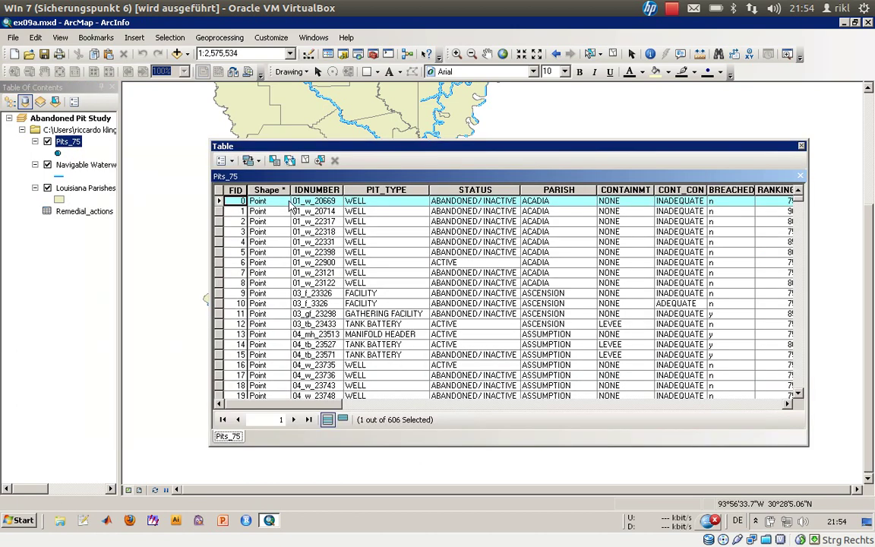
drag(310, 405, 291, 392)
click(557, 190)
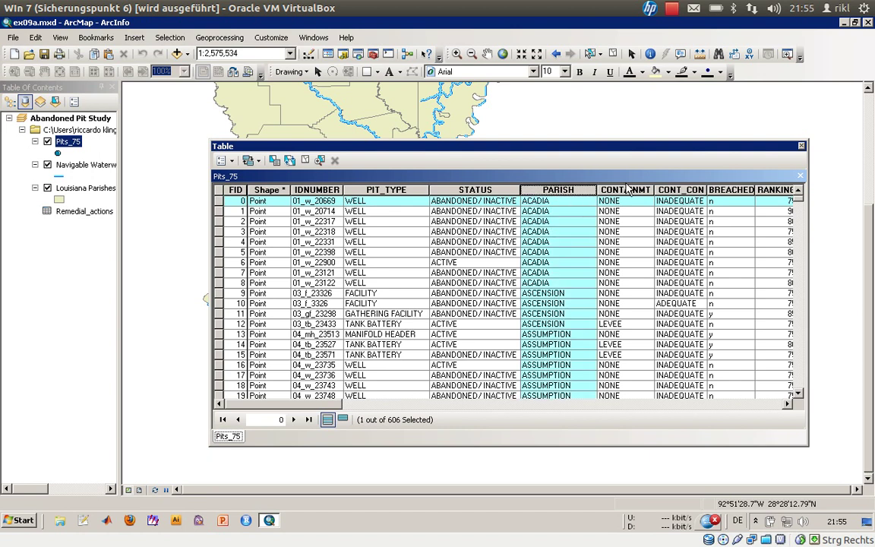
click(625, 190)
click(662, 190)
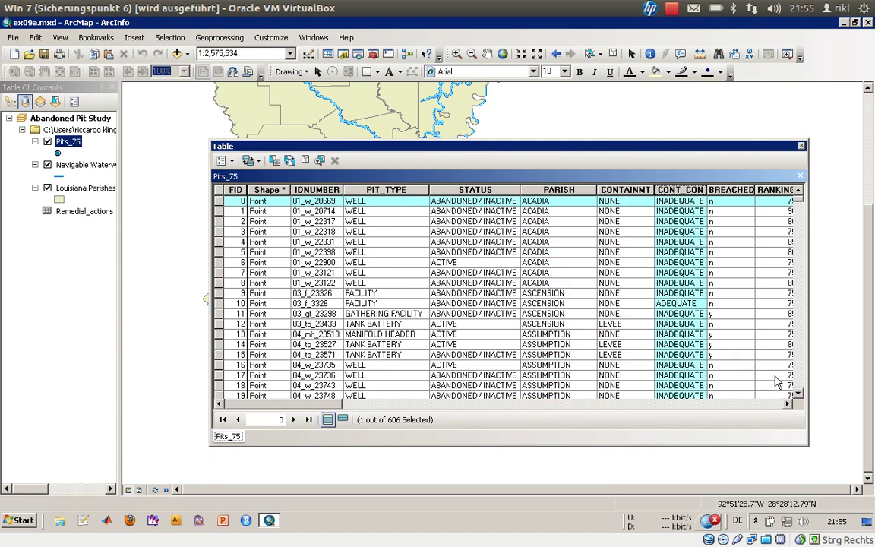
- Highlight the joined IDNUMBER and ACCESS_LND columns in the Pits_75 table and widen the IDNUMBER column
click(787, 404)
click(787, 404)
click(787, 404)
click(787, 404)
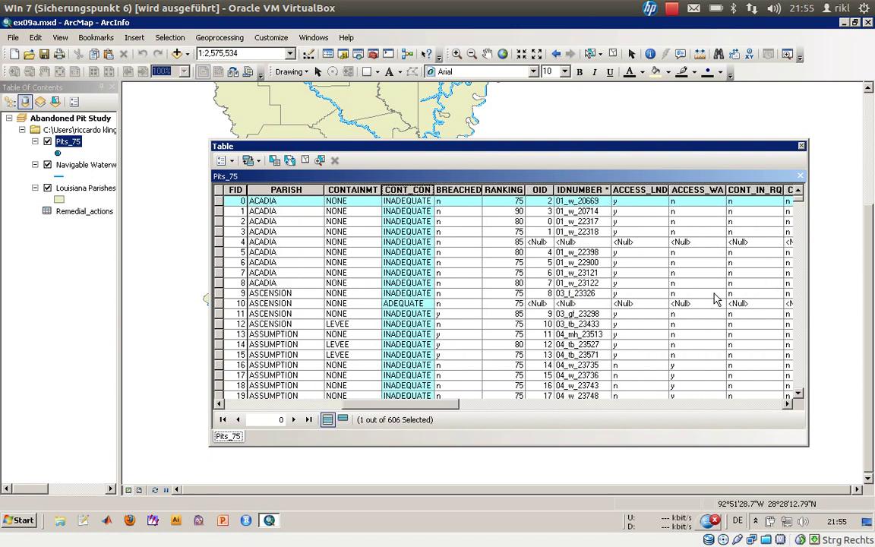
click(619, 190)
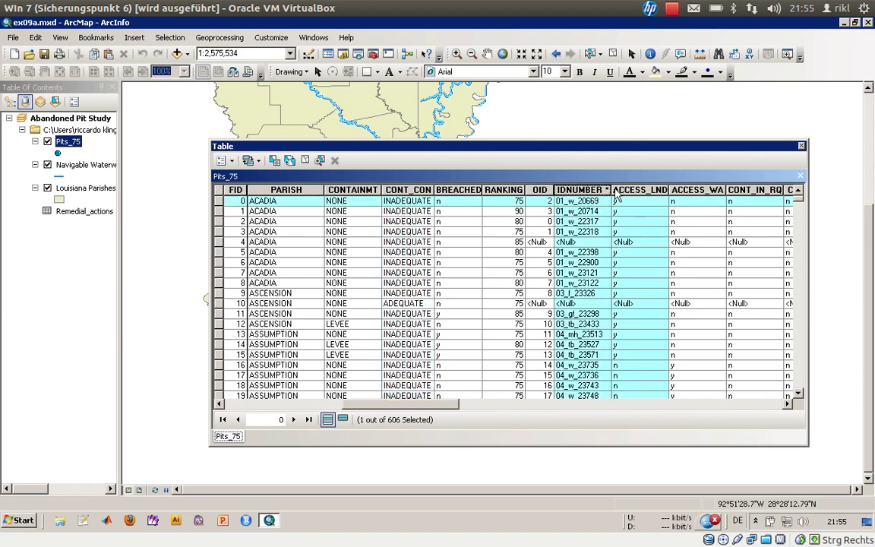
ctrl+click(582, 190)
drag(619, 190, 686, 190)
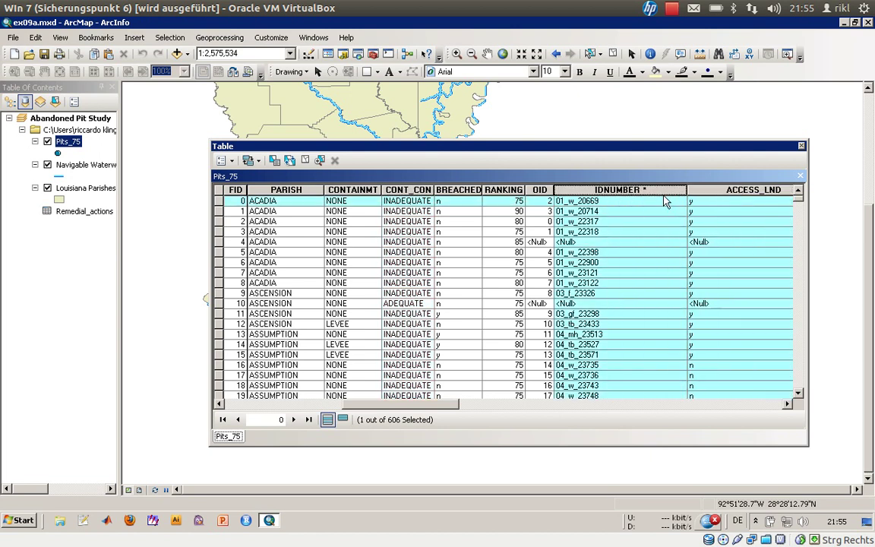
click(597, 203)
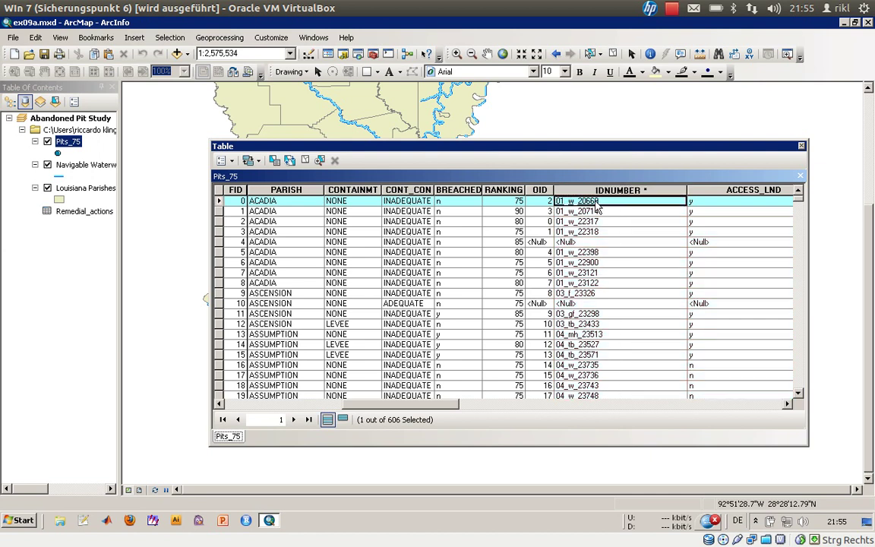
- Compare the original Pits_75 fields with the fields joined from Remedial_actions, and close the attribute table
drag(402, 403, 289, 405)
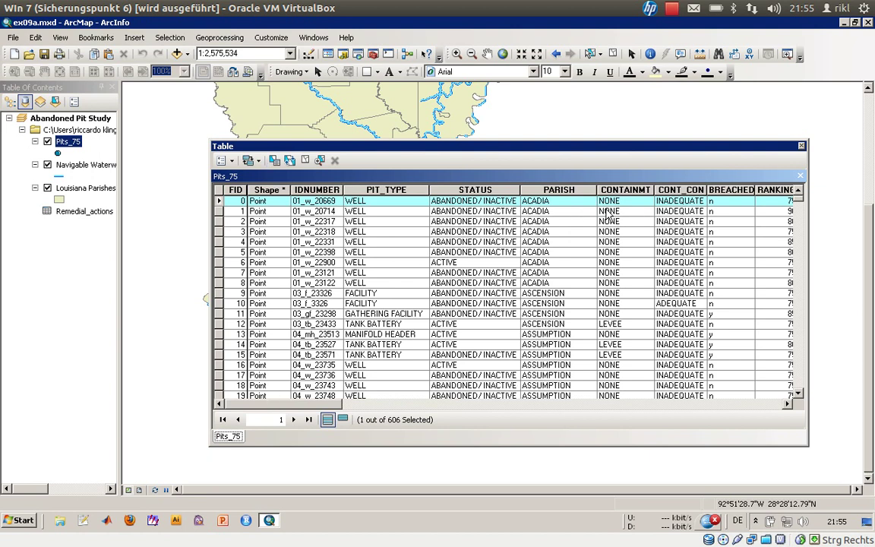
drag(289, 404, 487, 411)
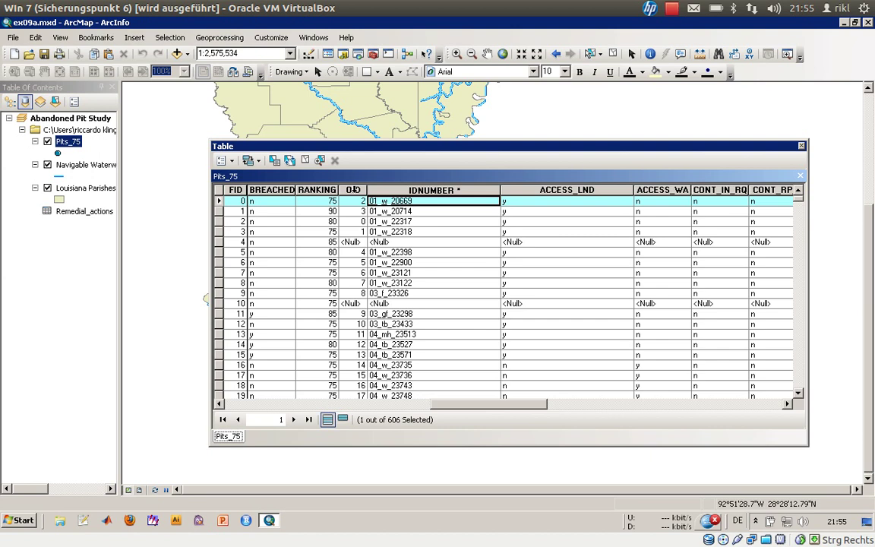
click(802, 147)
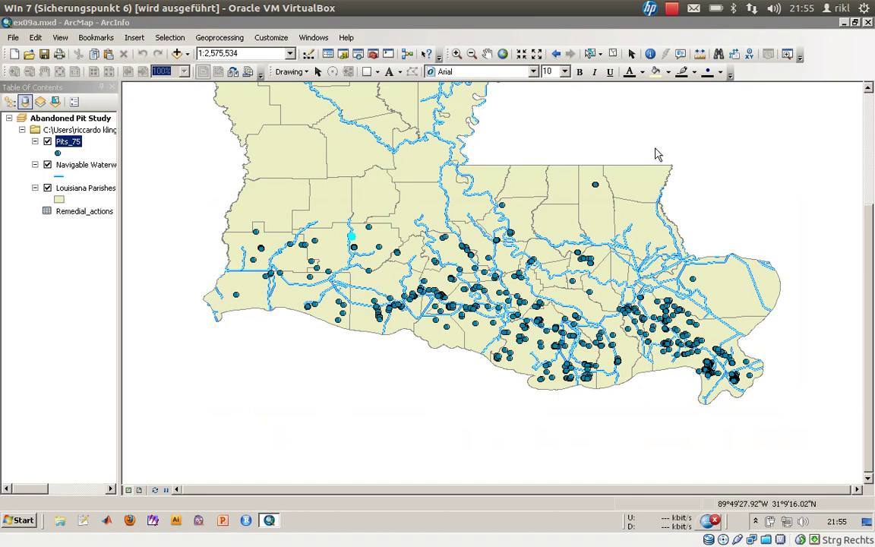
- Reopen the Pits_75 attribute table and examine the joined IDNUMBER, ACCESS_LND, ACCESS_WA and CONT_IN_RQ columns
right_click(65, 144)
click(160, 180)
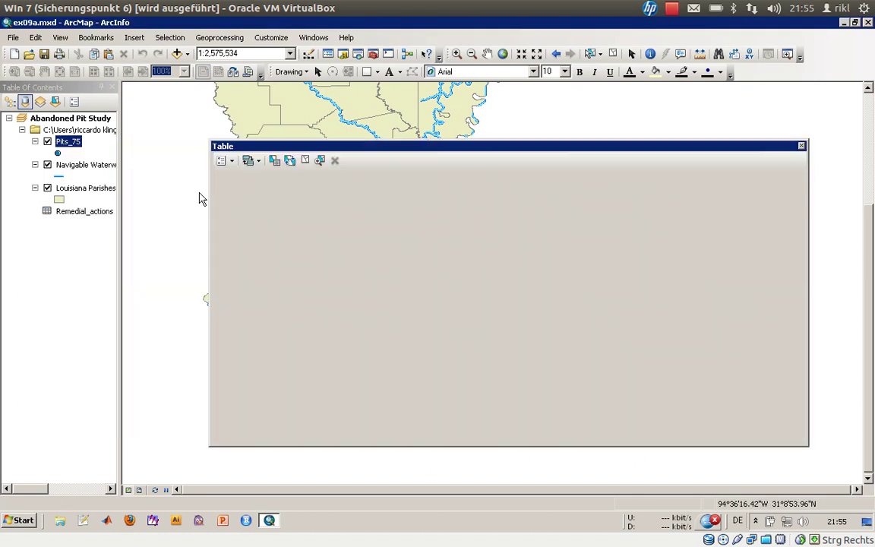
click(614, 405)
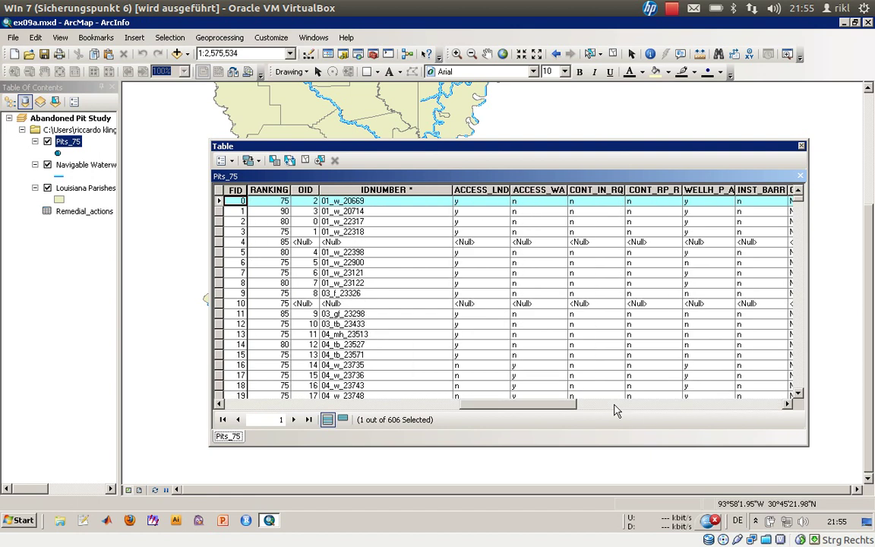
click(359, 189)
click(481, 190)
click(536, 190)
click(578, 190)
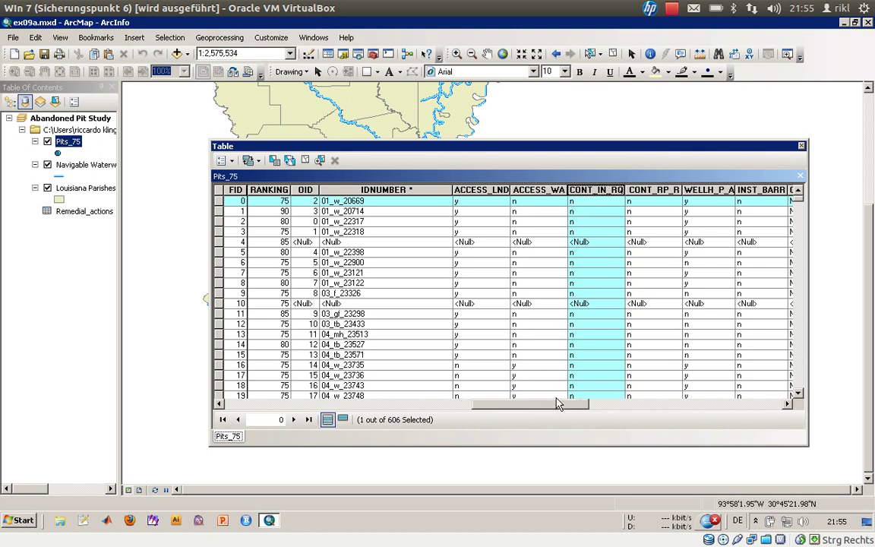
- Examine the CLEANUP column at the end of the joined Pits_75 table and close the table
drag(553, 404, 606, 405)
click(669, 406)
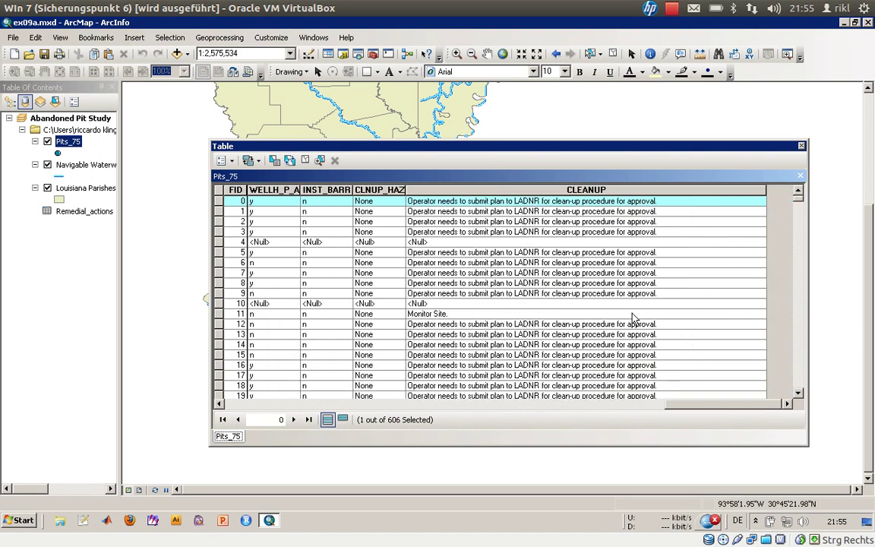
click(583, 190)
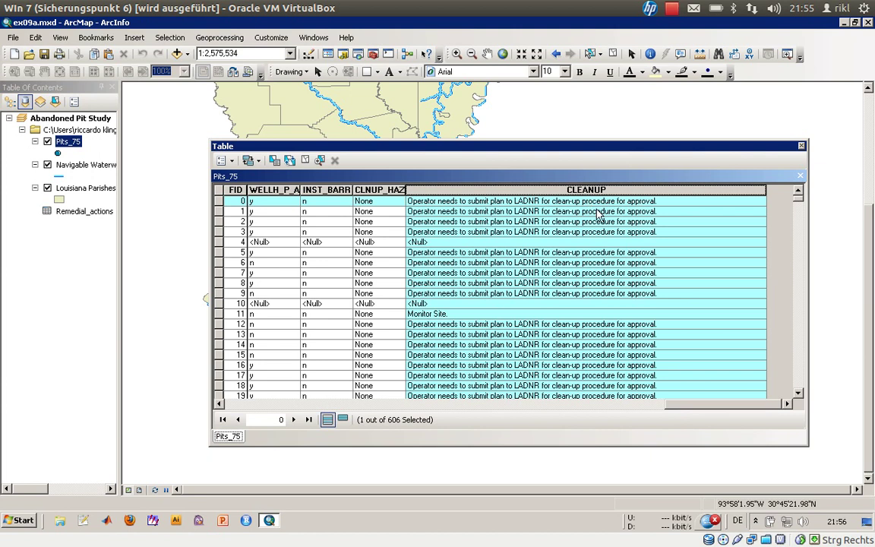
click(803, 146)
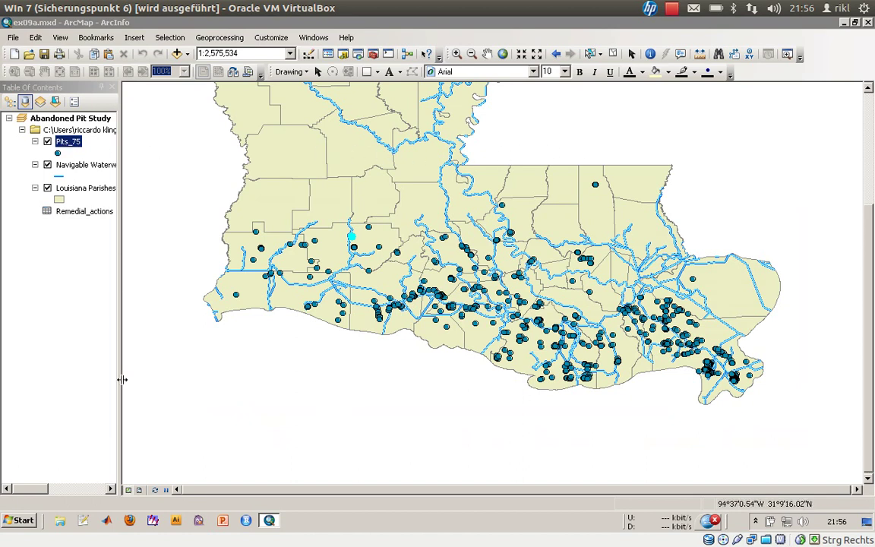
- In layout view, symbolize the Pits_75 layer by unique values of the CLEANUP field with all its values added
click(140, 492)
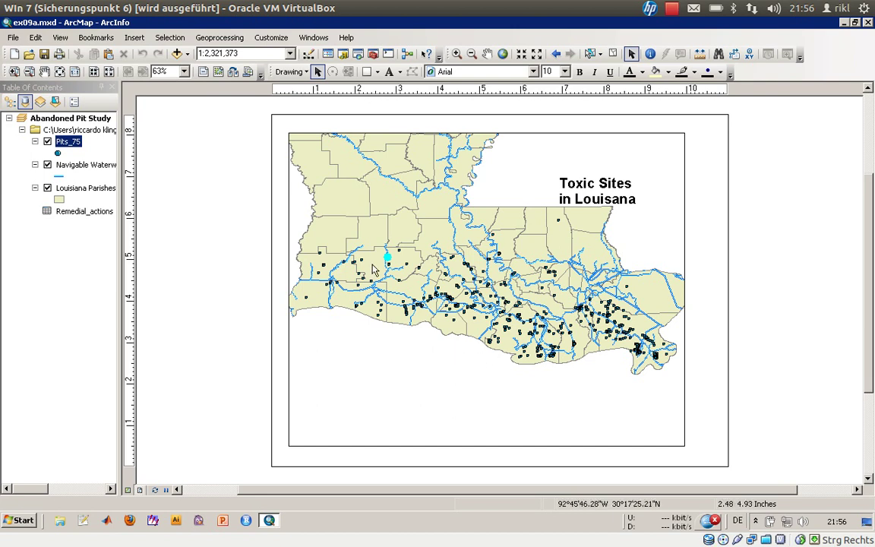
right_click(67, 142)
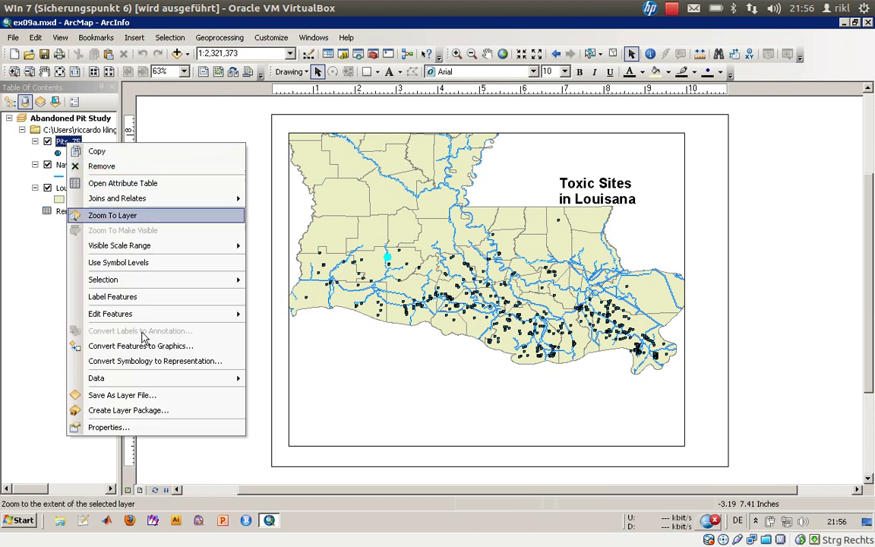
click(148, 430)
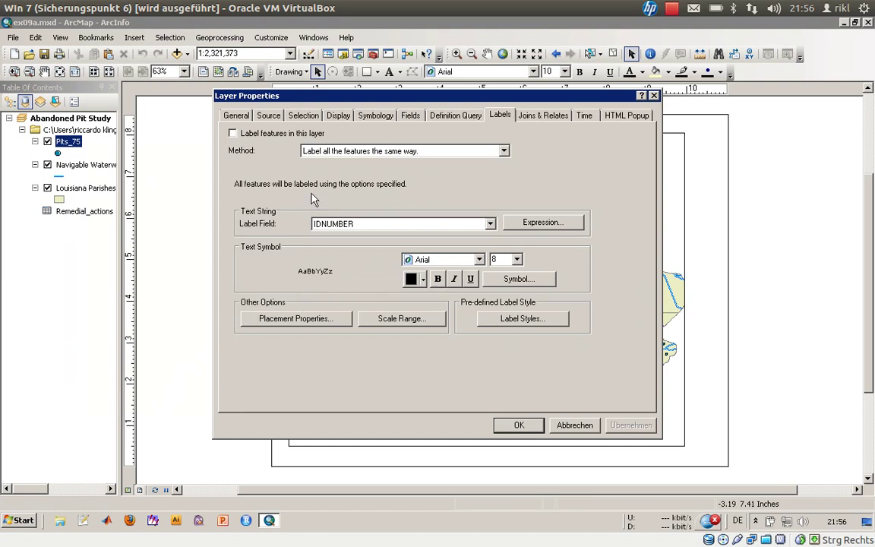
click(363, 118)
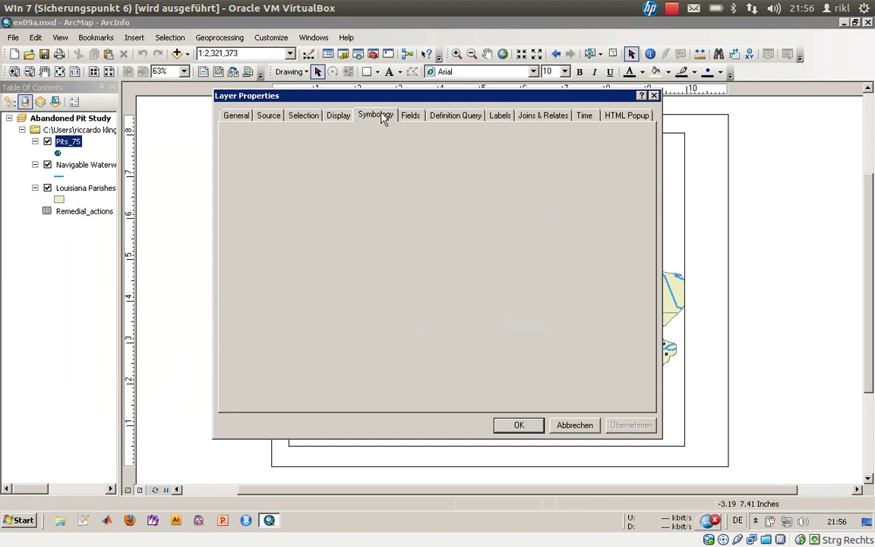
click(245, 162)
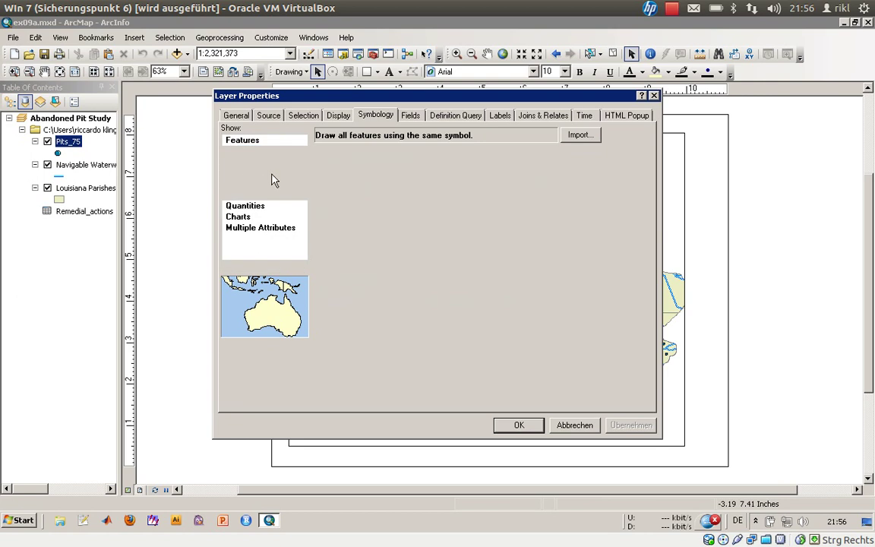
click(365, 164)
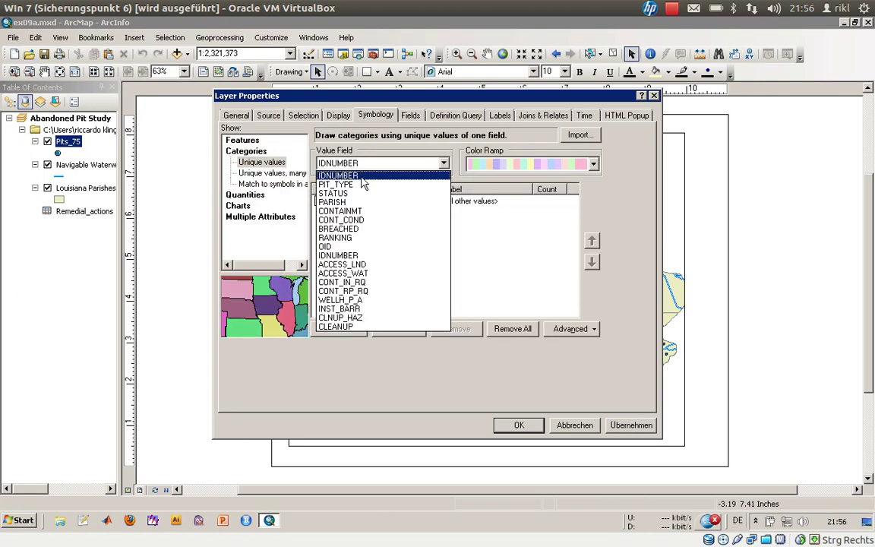
click(377, 326)
click(352, 333)
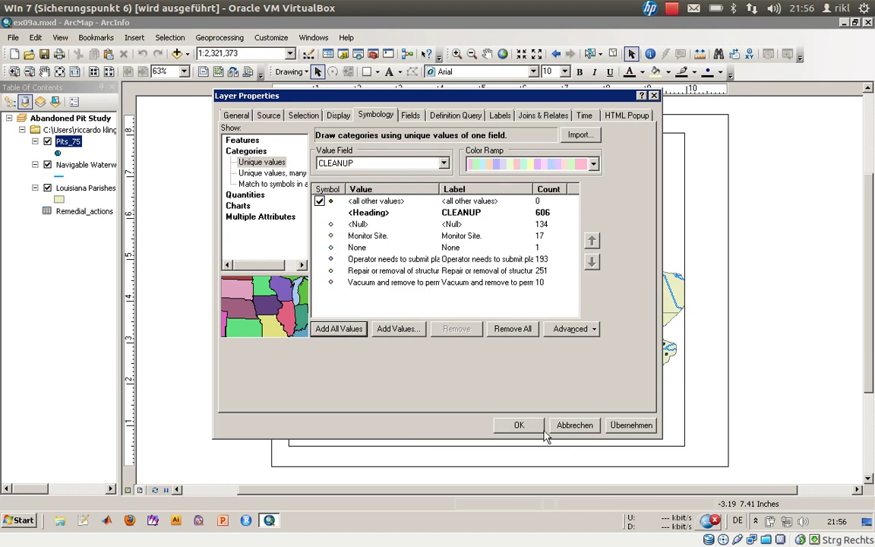
click(518, 426)
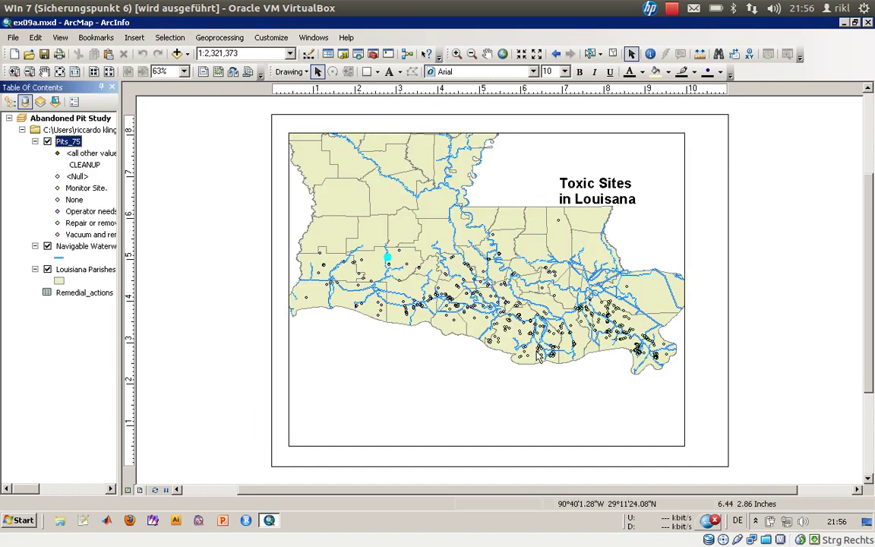
- Apply the brightly multicoloured first color ramp to the CLEANUP categories of Pits_75
click(526, 375)
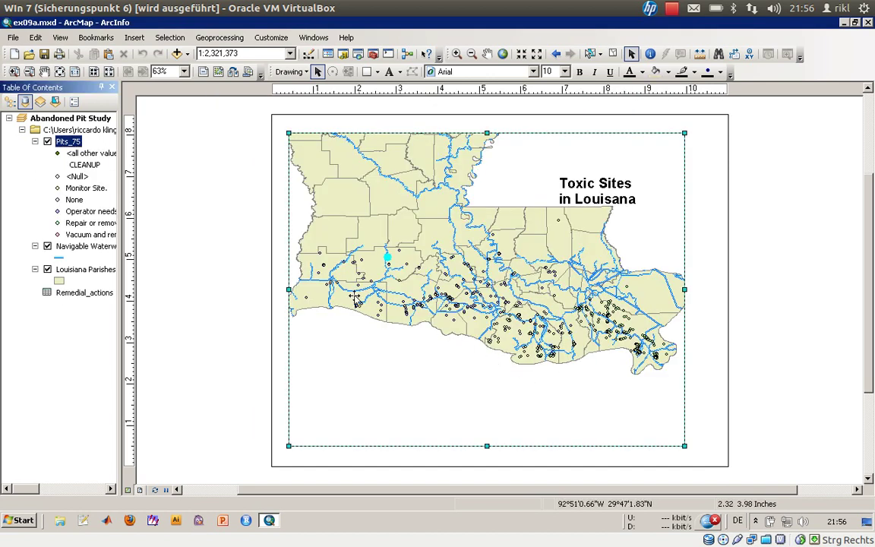
right_click(73, 141)
click(181, 422)
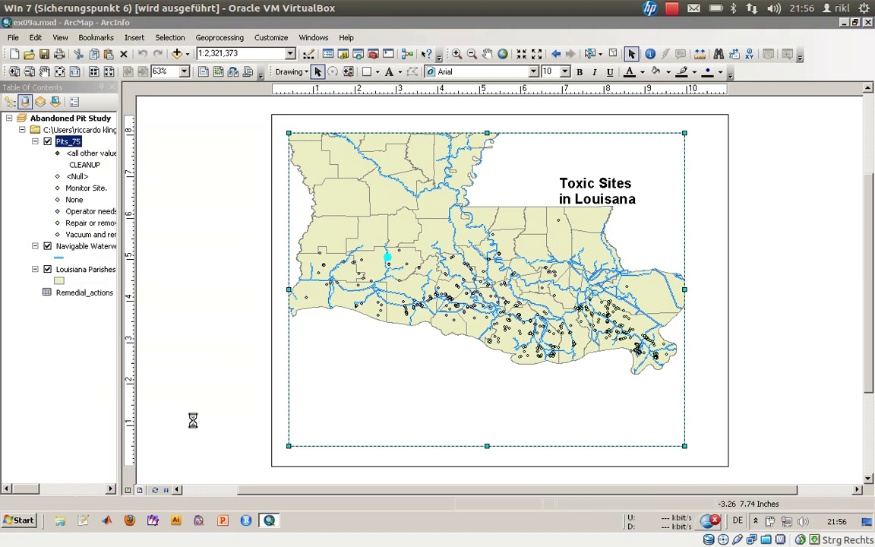
click(491, 167)
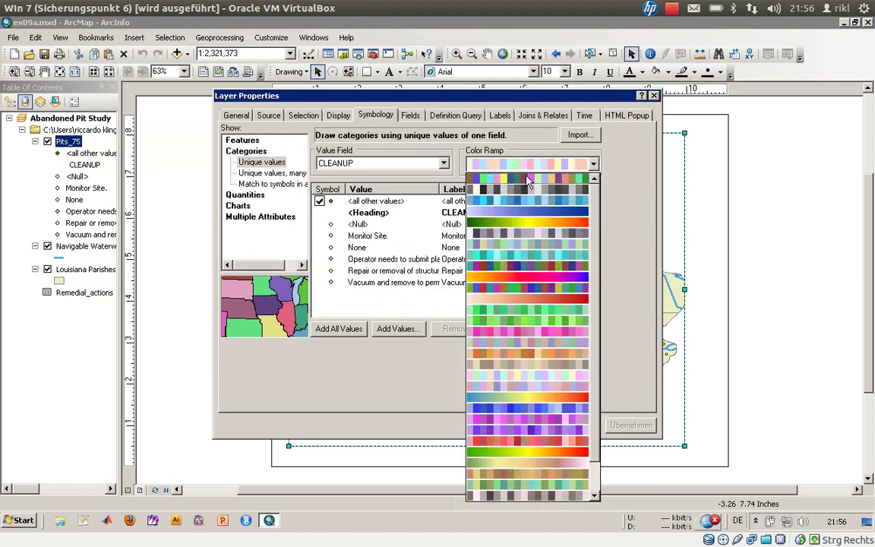
click(493, 182)
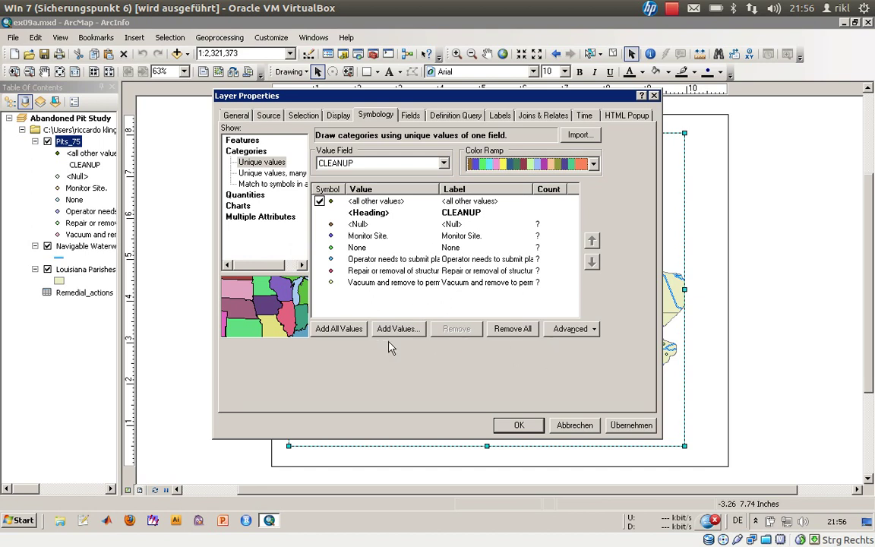
click(549, 166)
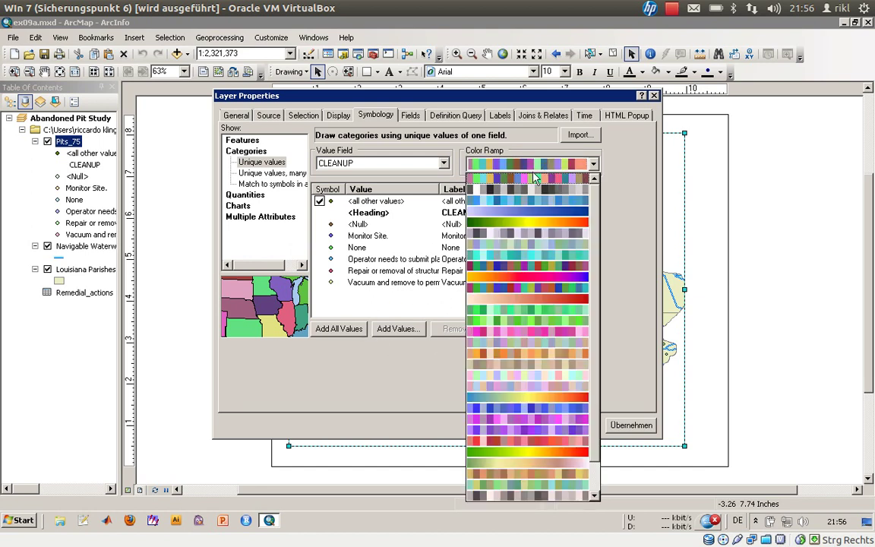
click(315, 346)
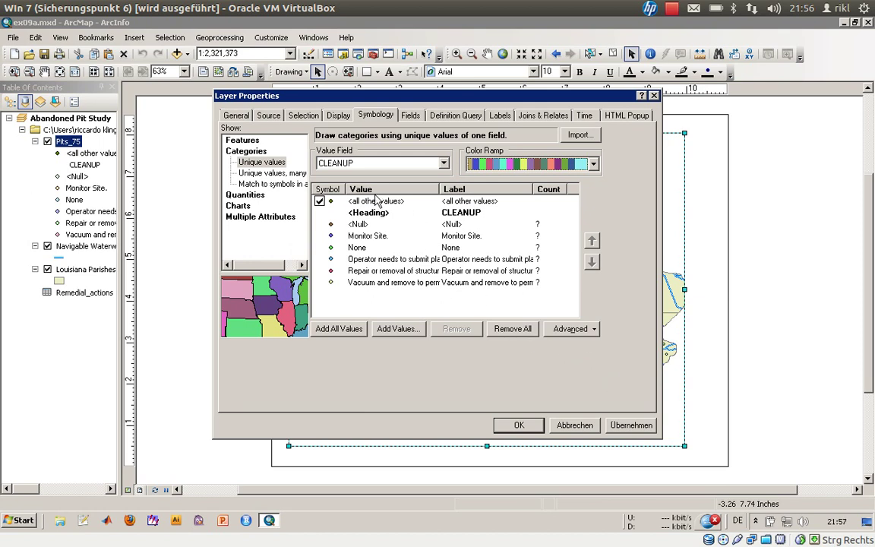
click(517, 426)
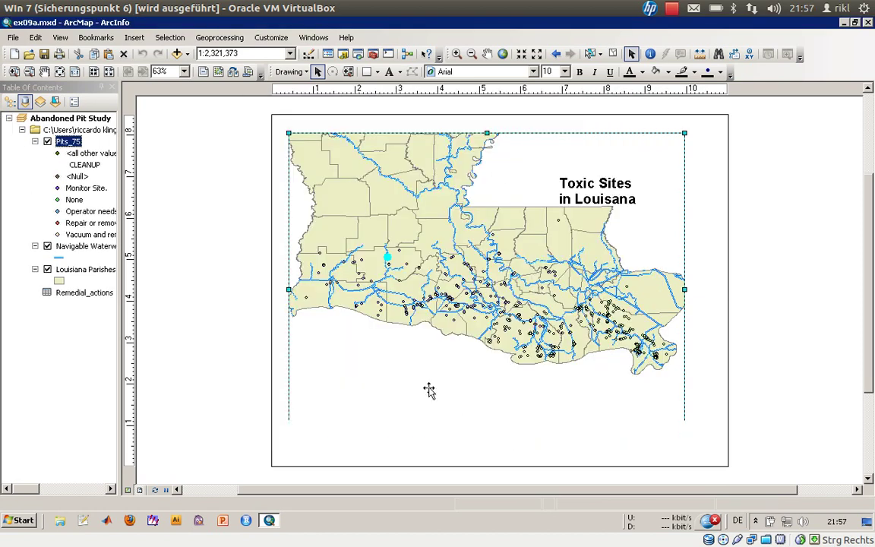
- Change the symbol of the <Null> CLEANUP category to the green Circle 2 at size 18
click(59, 177)
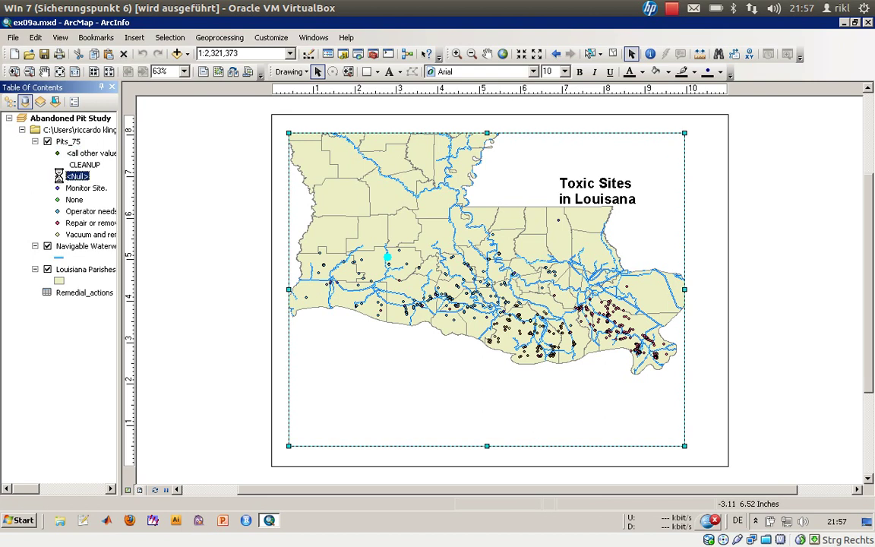
click(410, 319)
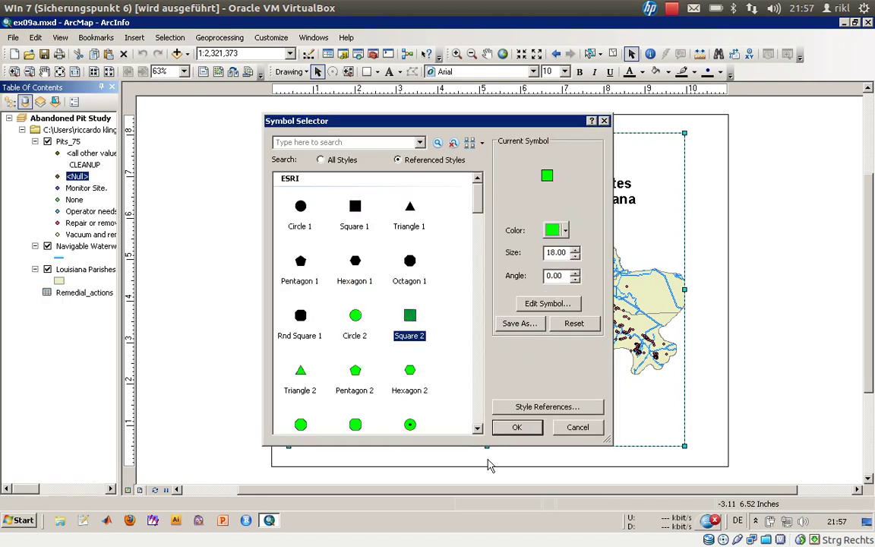
click(357, 317)
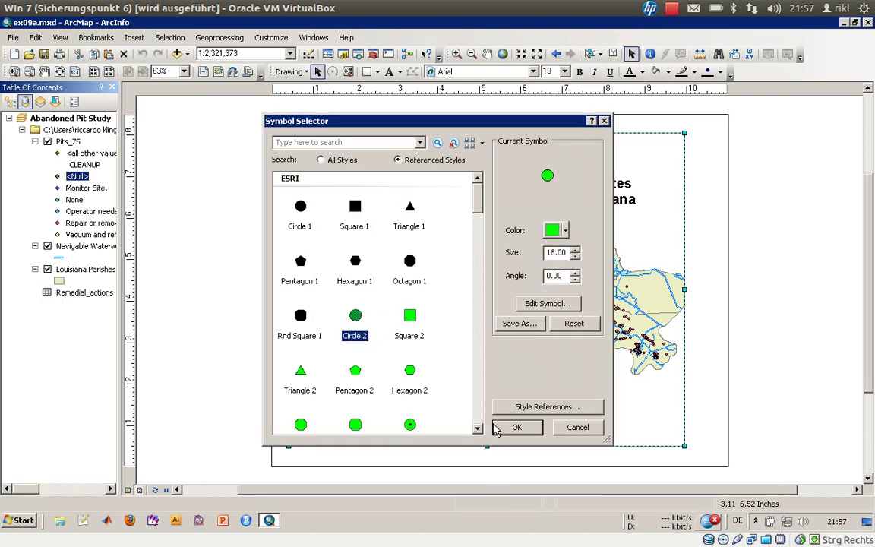
click(510, 428)
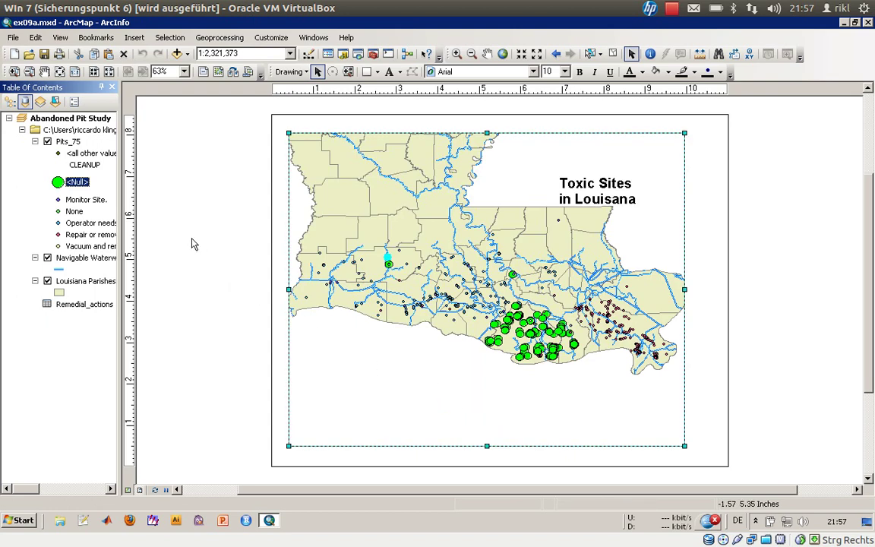
right_click(61, 186)
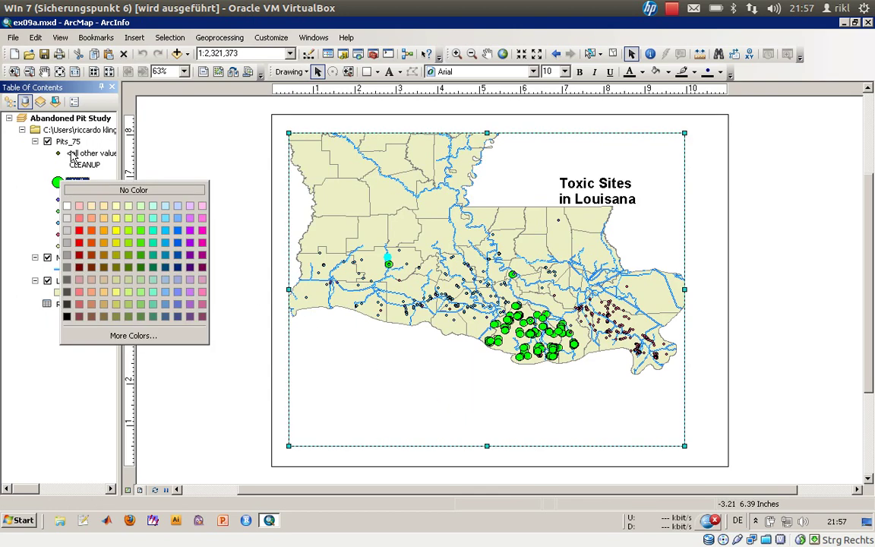
click(76, 156)
- Reopen the Pits_75 symbology settings and add all CLEANUP values again to regenerate the category symbols
click(68, 142)
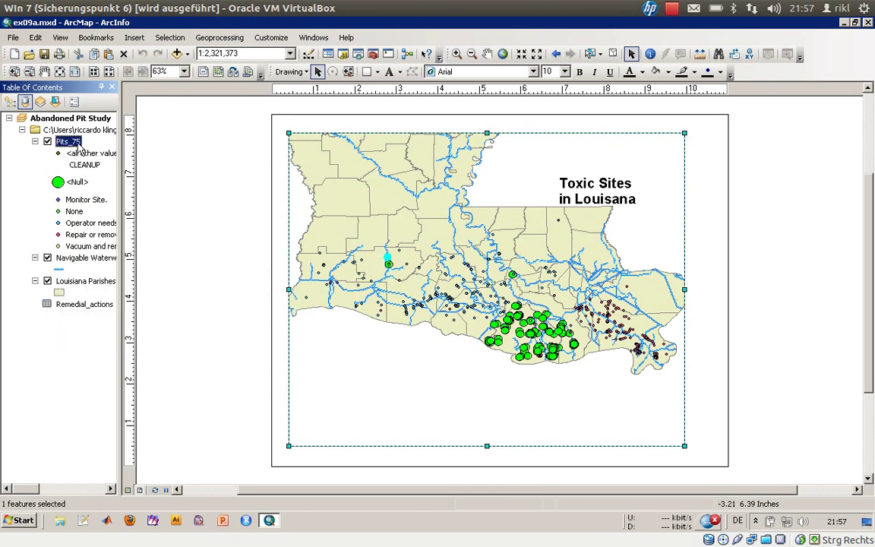
double_click(74, 142)
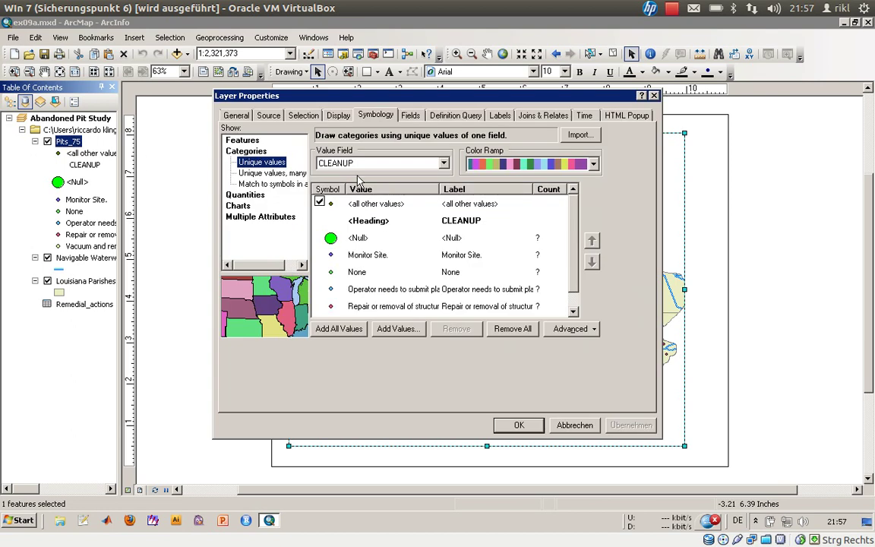
click(348, 329)
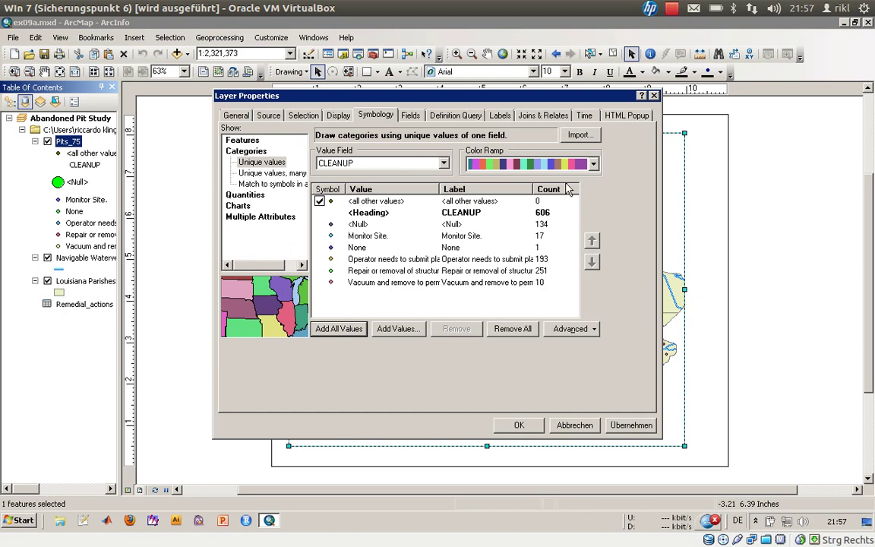
- Examine the advanced Size and Symbol Levels options for the CLEANUP categories of Pits_75
click(573, 329)
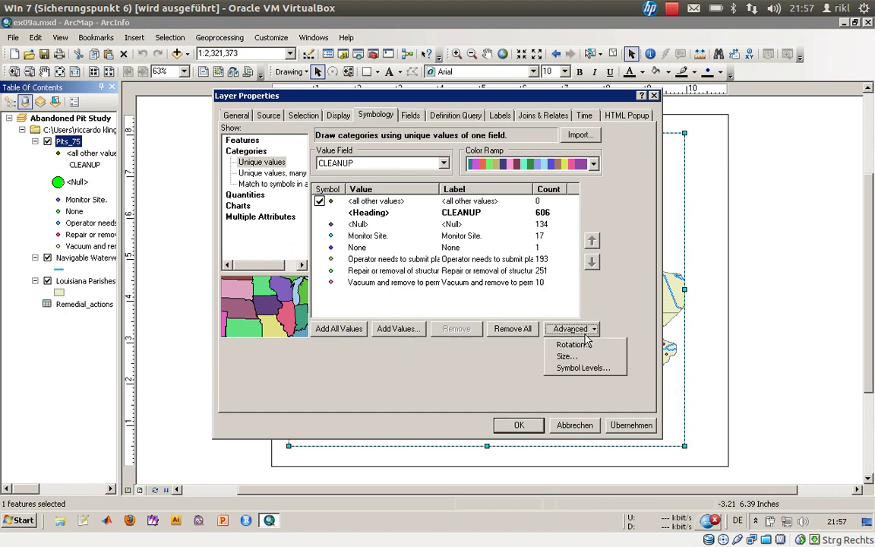
click(588, 357)
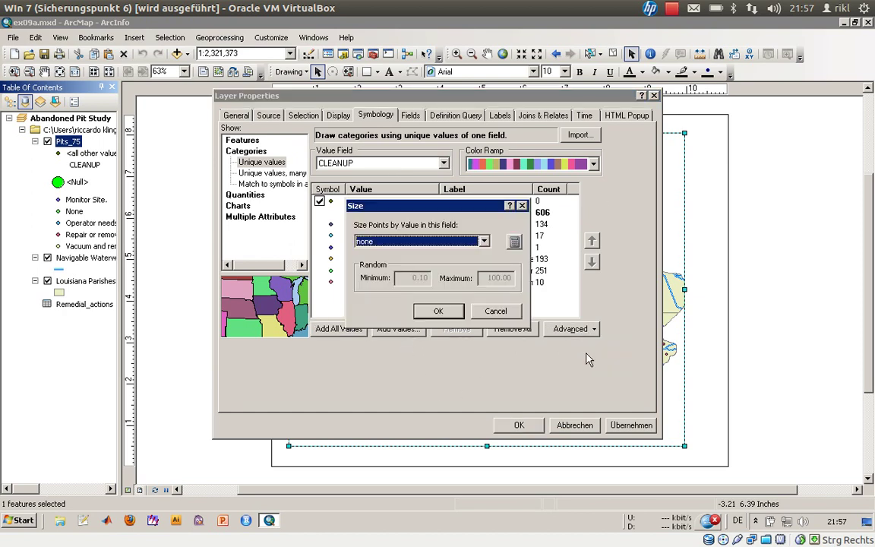
click(437, 242)
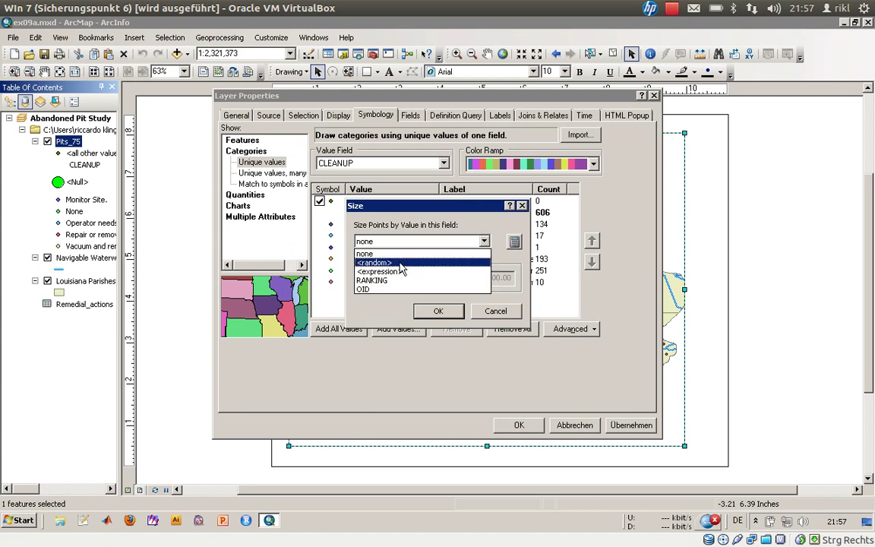
click(395, 253)
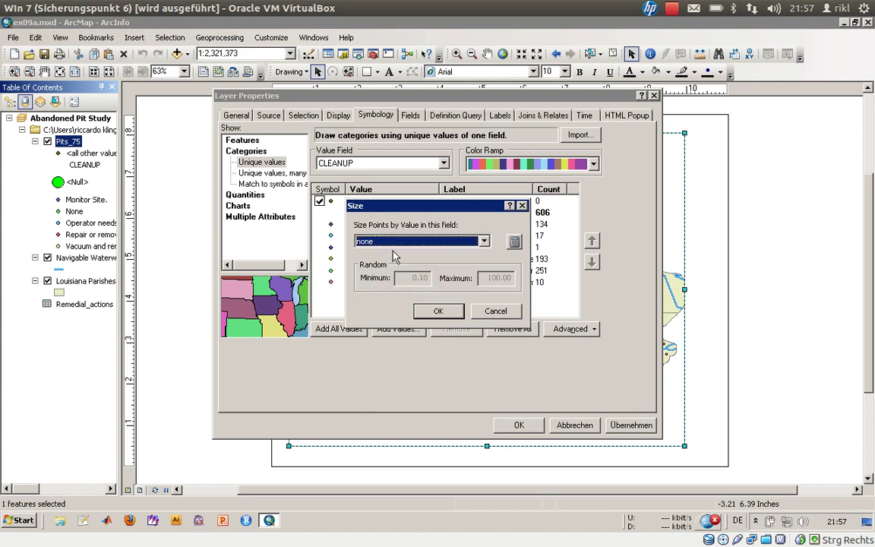
click(438, 311)
click(559, 329)
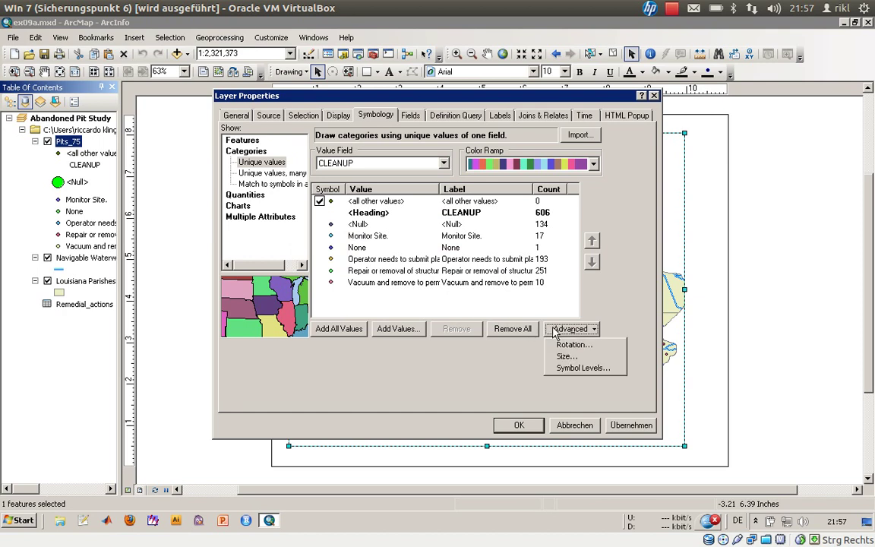
click(582, 367)
click(583, 404)
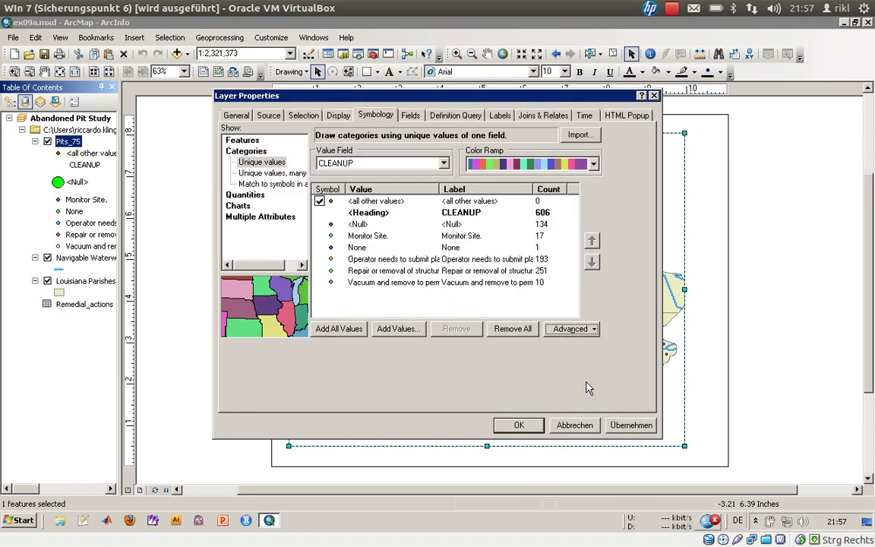
click(571, 329)
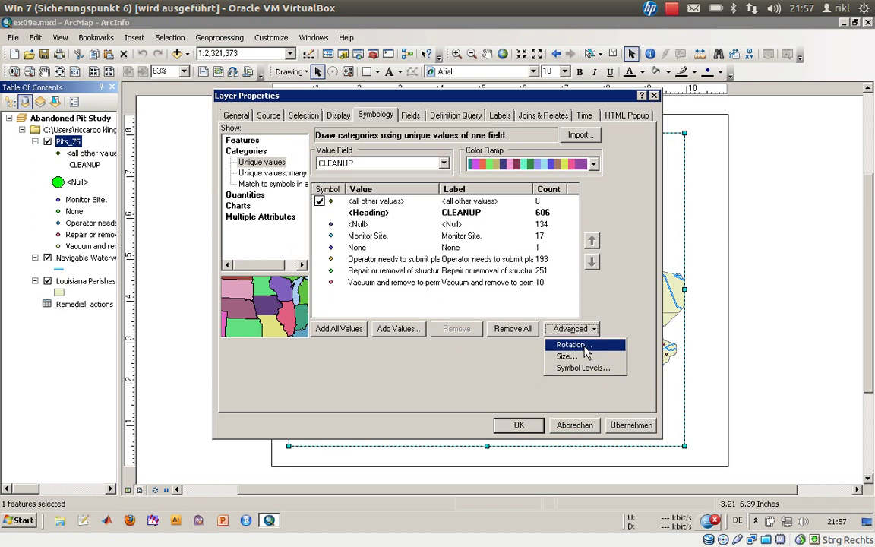
click(583, 367)
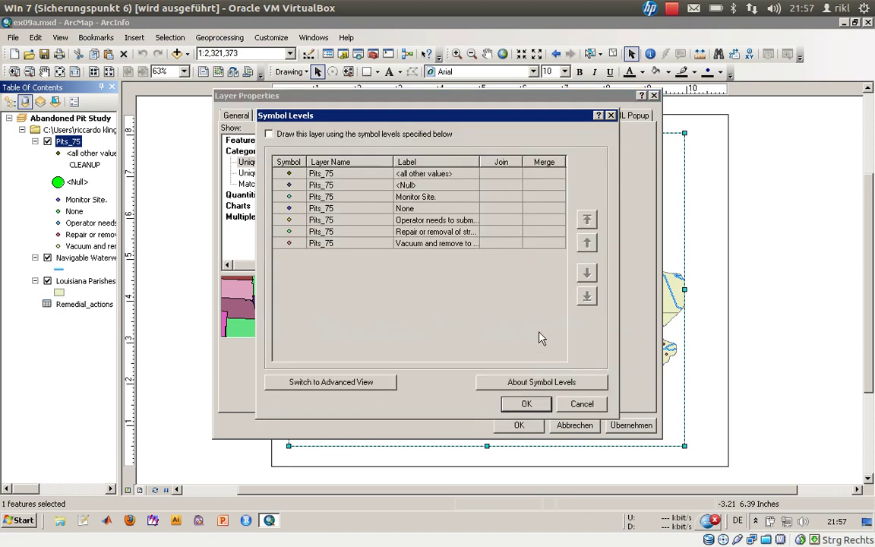
click(526, 403)
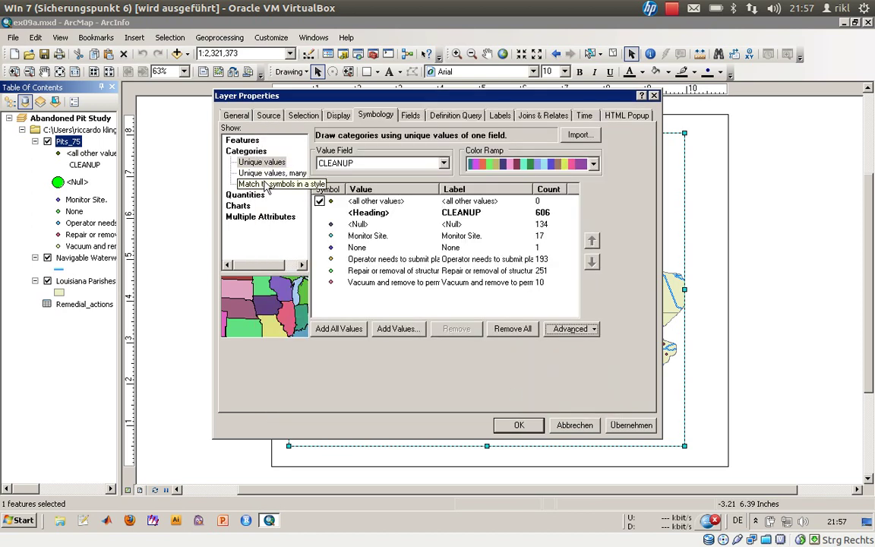
- Switch Pits_75 to single-symbol rendering and choose Circle 2 as its point symbol
click(237, 143)
click(244, 163)
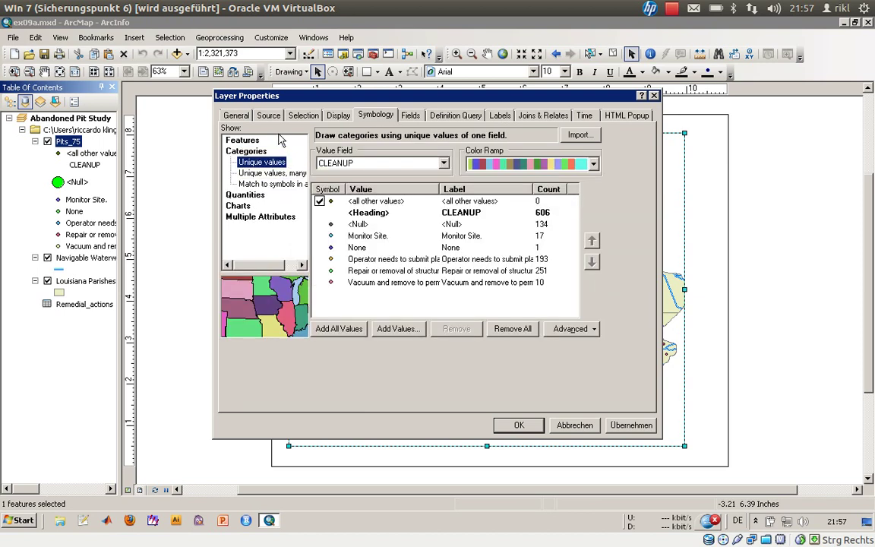
click(253, 146)
click(387, 174)
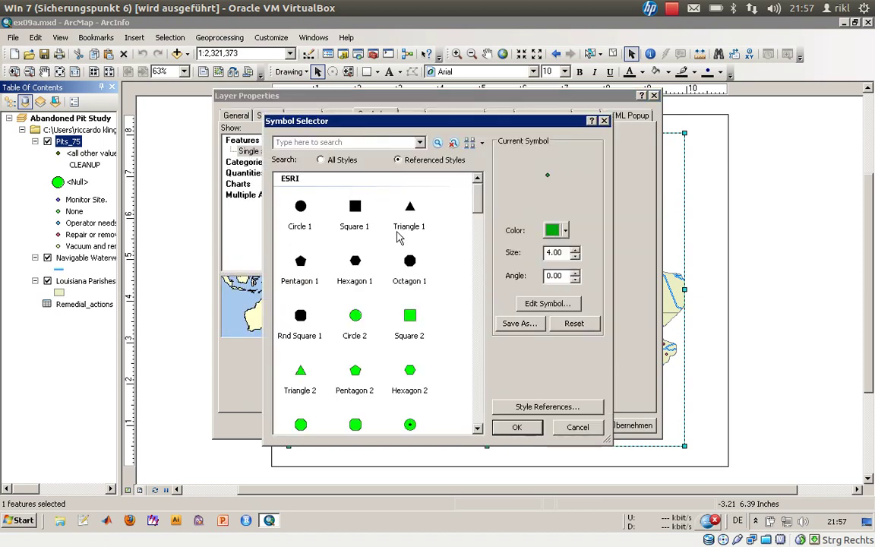
click(354, 319)
click(513, 426)
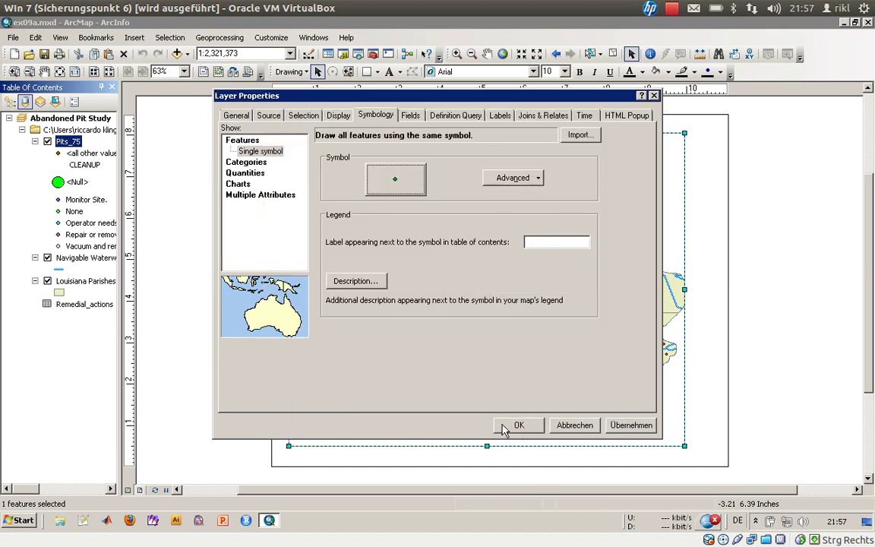
click(245, 162)
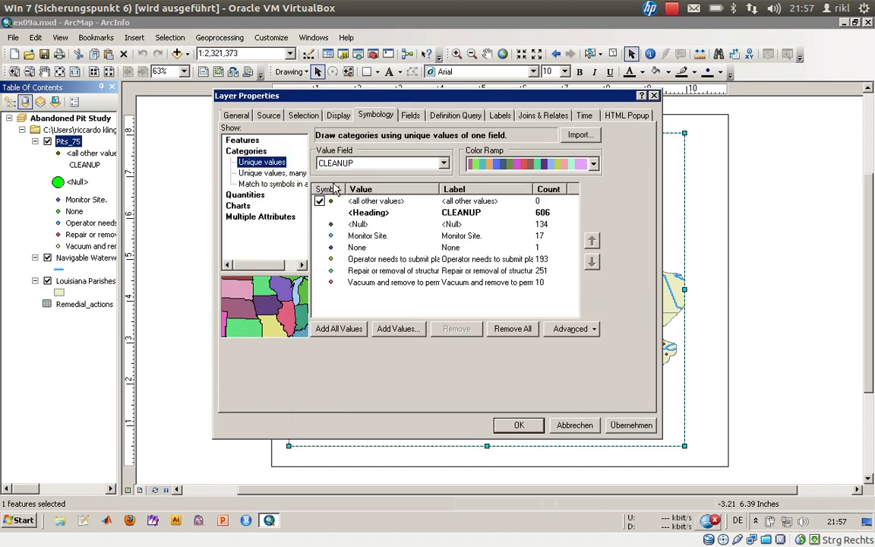
click(342, 331)
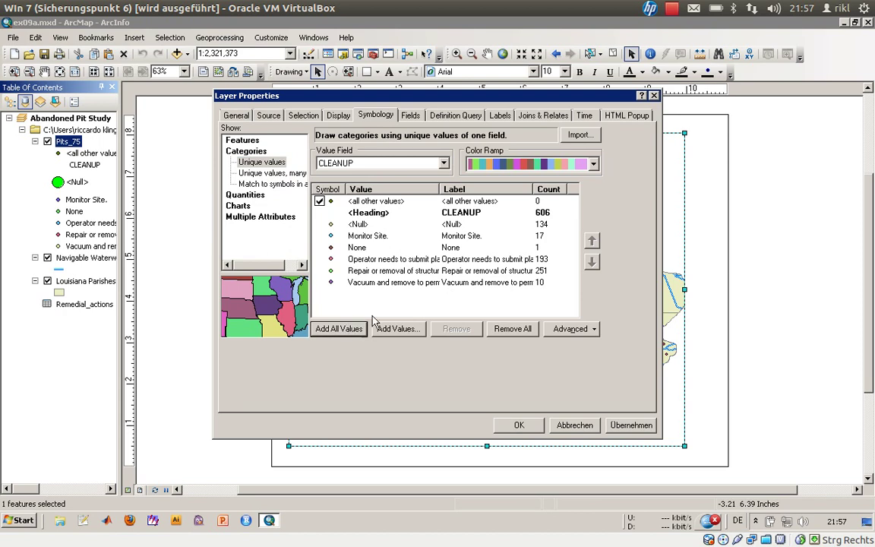
double_click(331, 202)
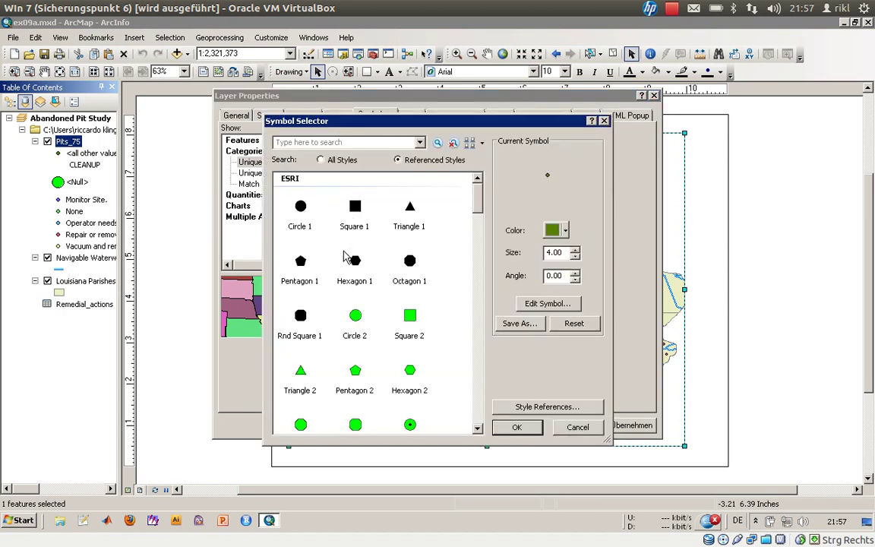
click(357, 321)
click(495, 428)
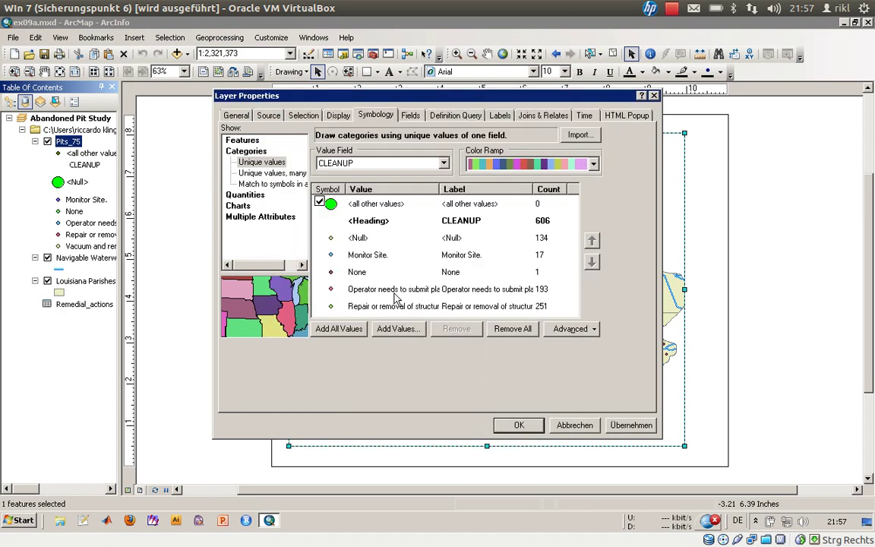
click(332, 239)
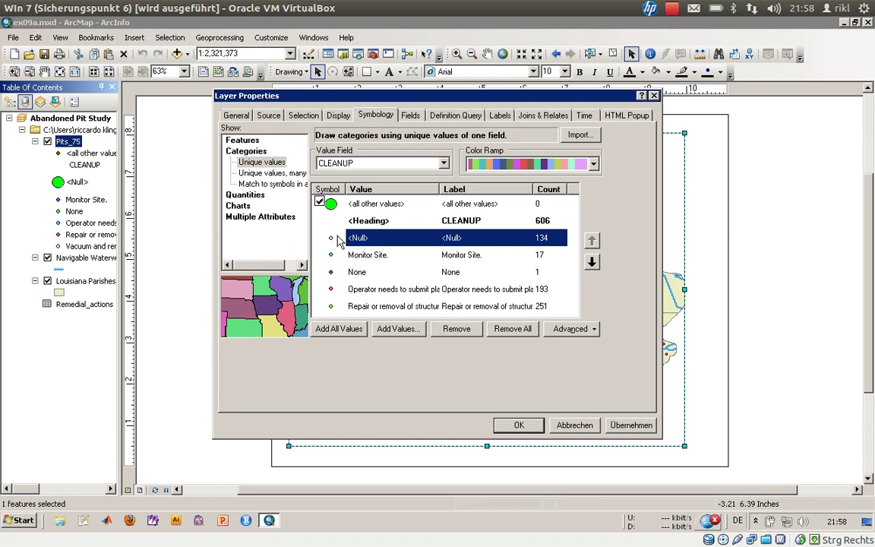
double_click(332, 240)
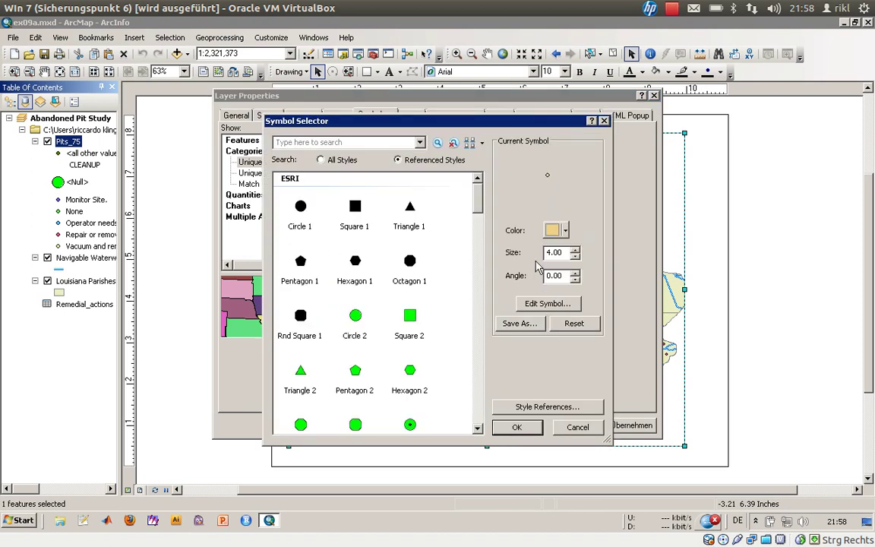
click(354, 319)
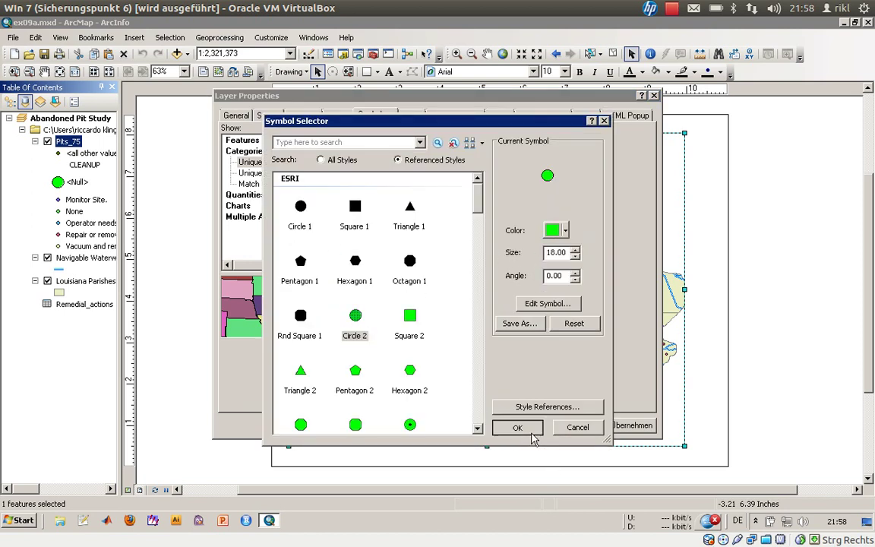
click(517, 427)
click(570, 423)
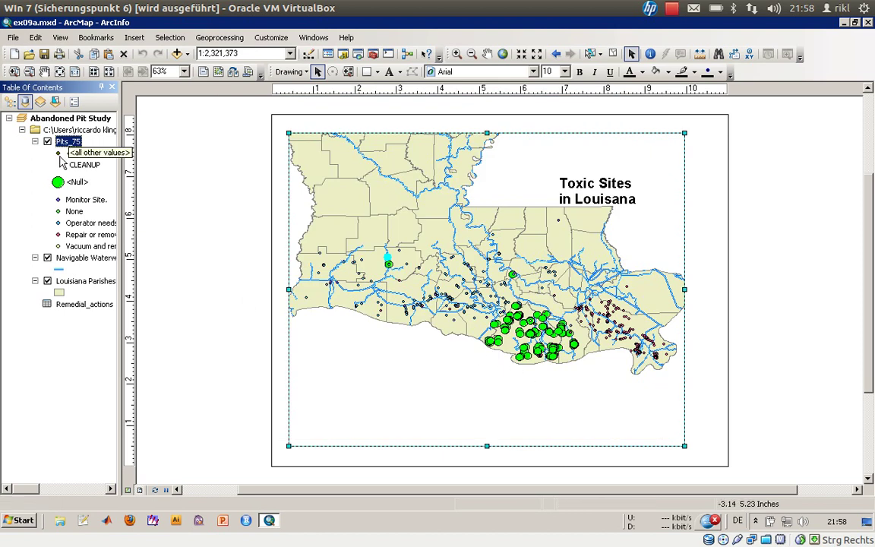
- Set the size of the green <Null> category symbol to 6
click(58, 187)
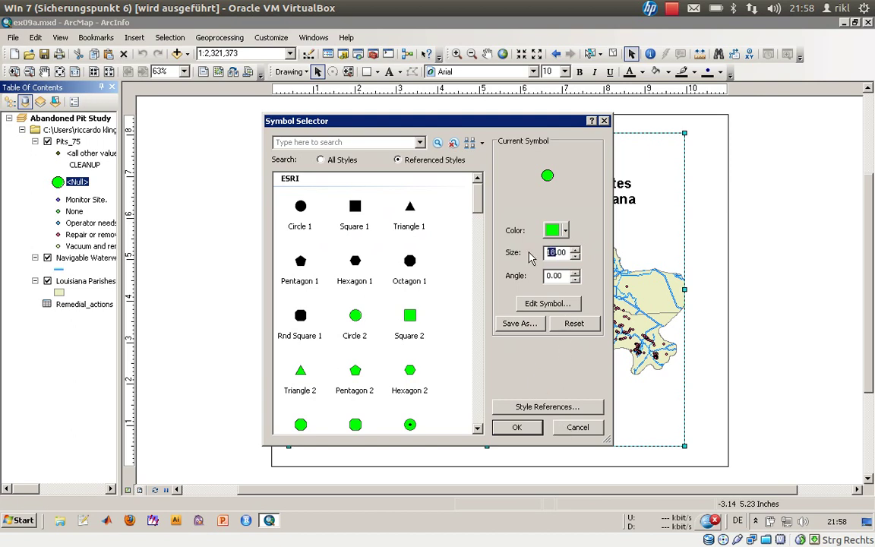
text(6)
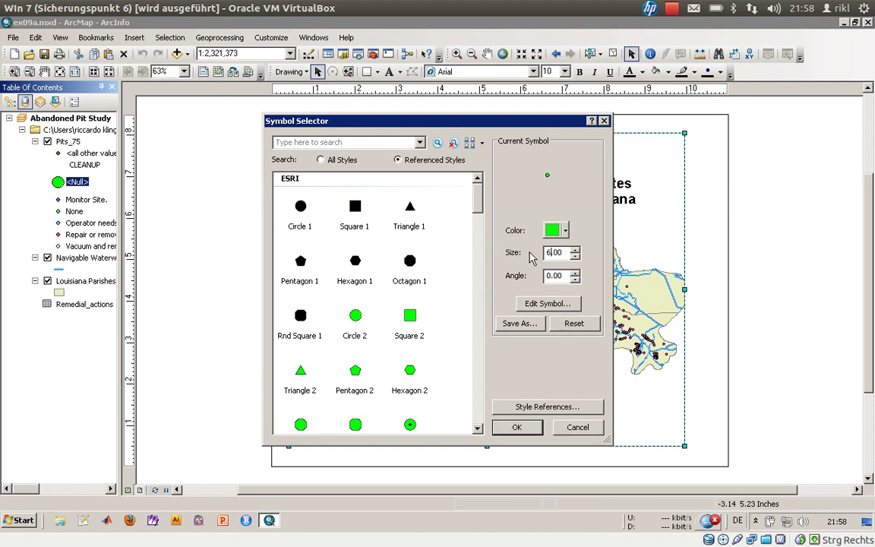
click(516, 427)
- Widen the table of contents and change the "Repair or removal of structure." symbol to a red Circle 2 at size 18
drag(119, 186, 221, 182)
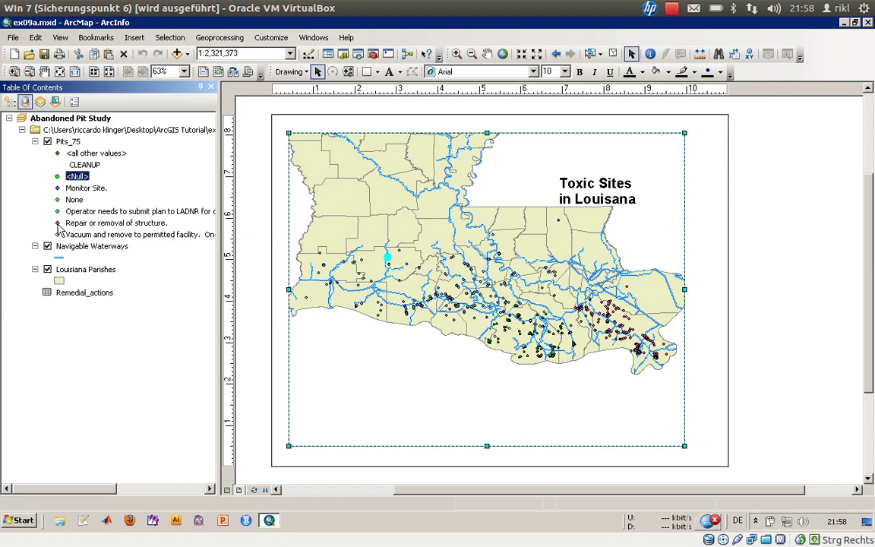
click(60, 223)
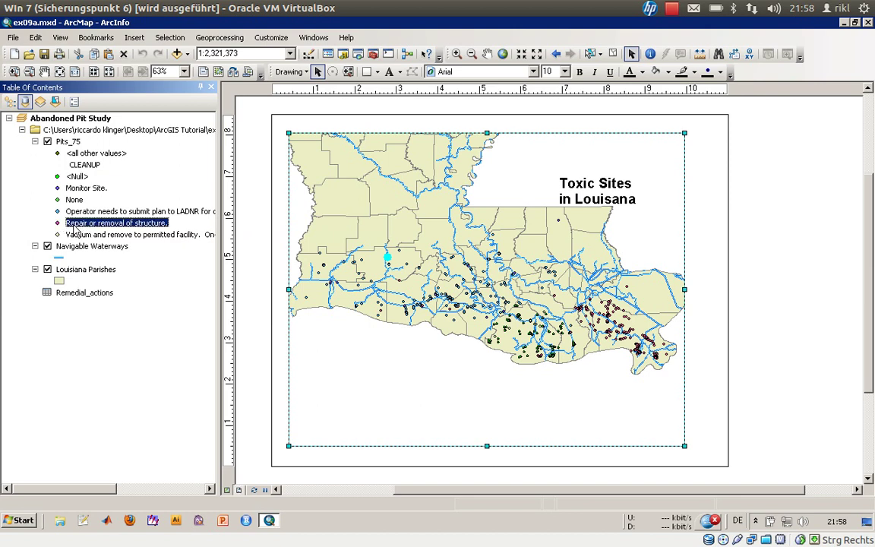
click(57, 223)
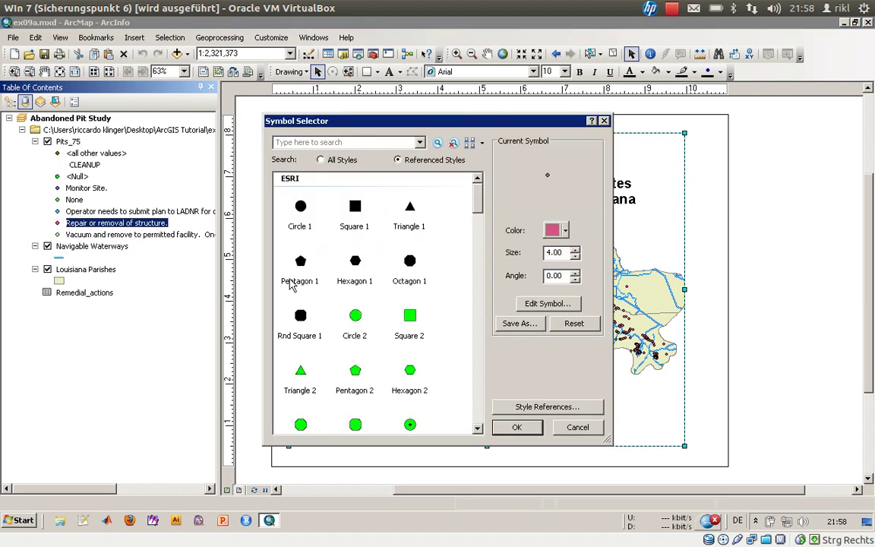
click(355, 315)
click(562, 230)
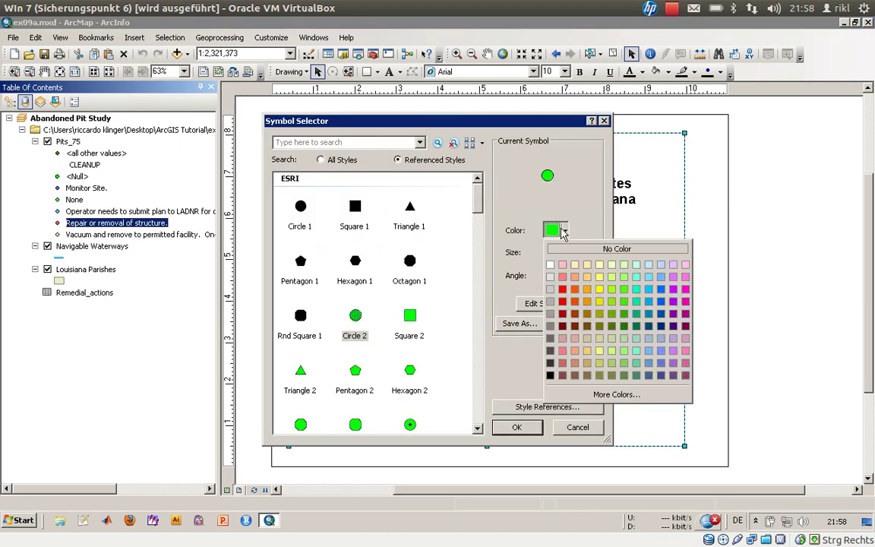
click(562, 289)
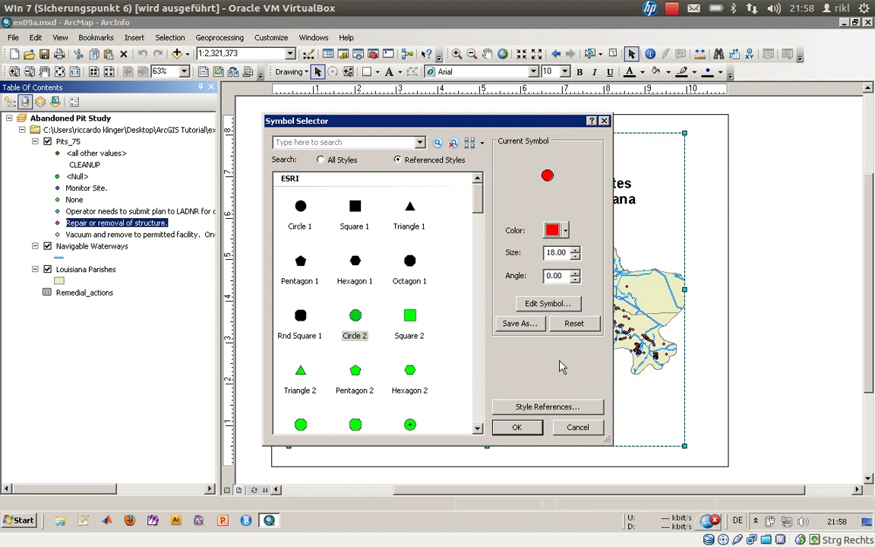
click(521, 428)
- Change the symbol of the "Vacuum and remove to permitted facility" category to a red Circle 2 at size 18
click(57, 246)
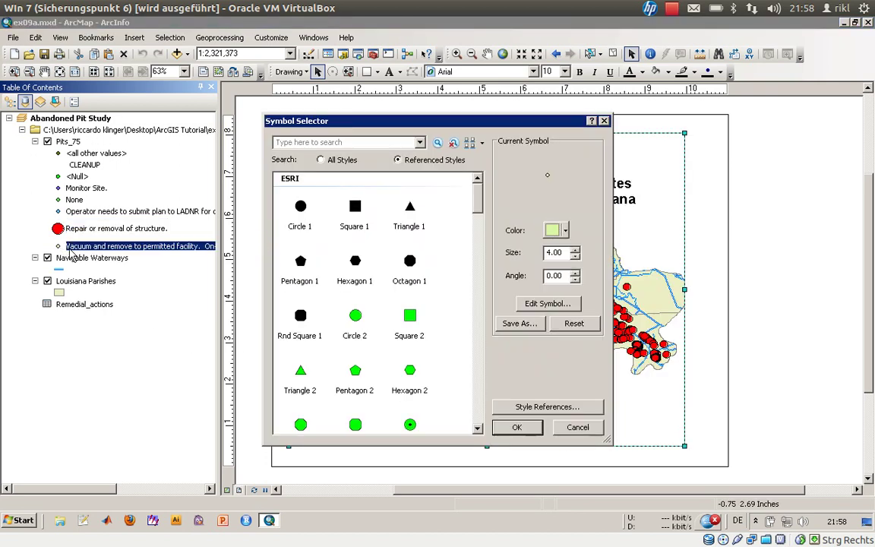
click(355, 317)
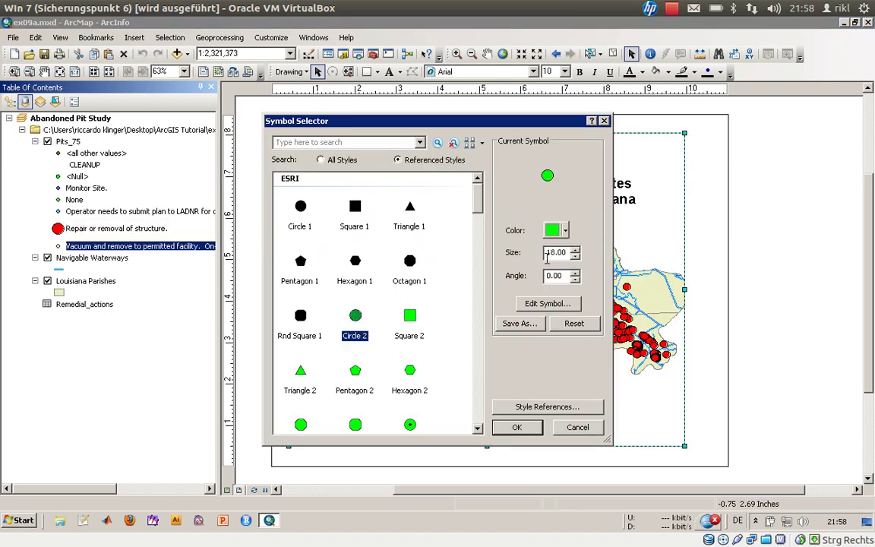
click(558, 232)
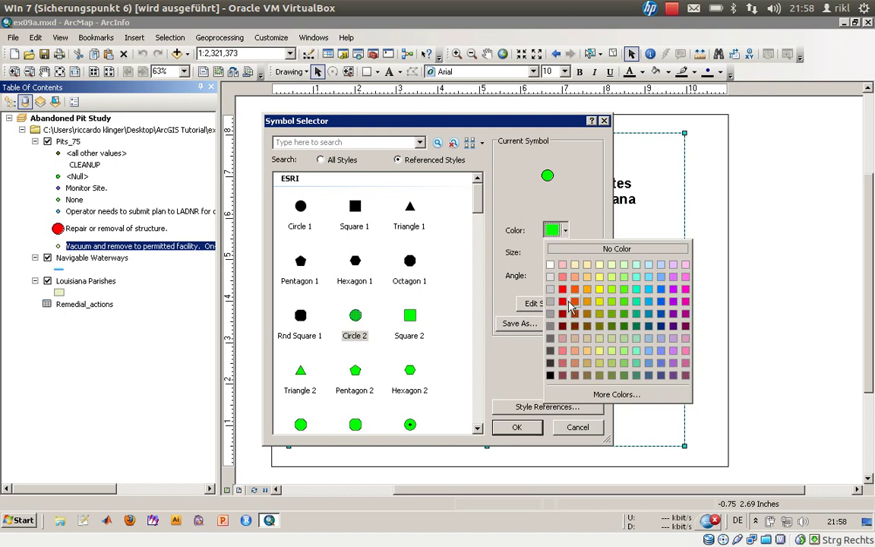
click(562, 290)
click(521, 426)
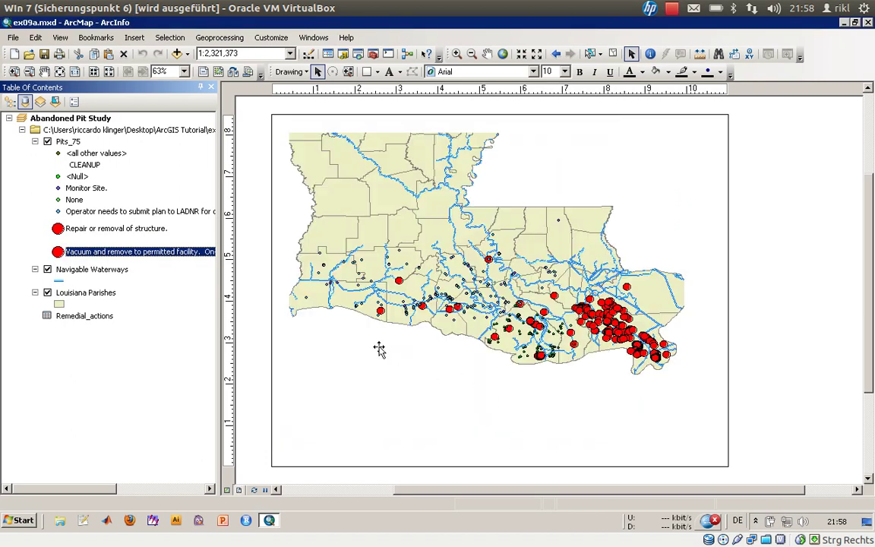
- Recolour the "Repair or removal of structure." category symbol orange
click(77, 230)
click(57, 230)
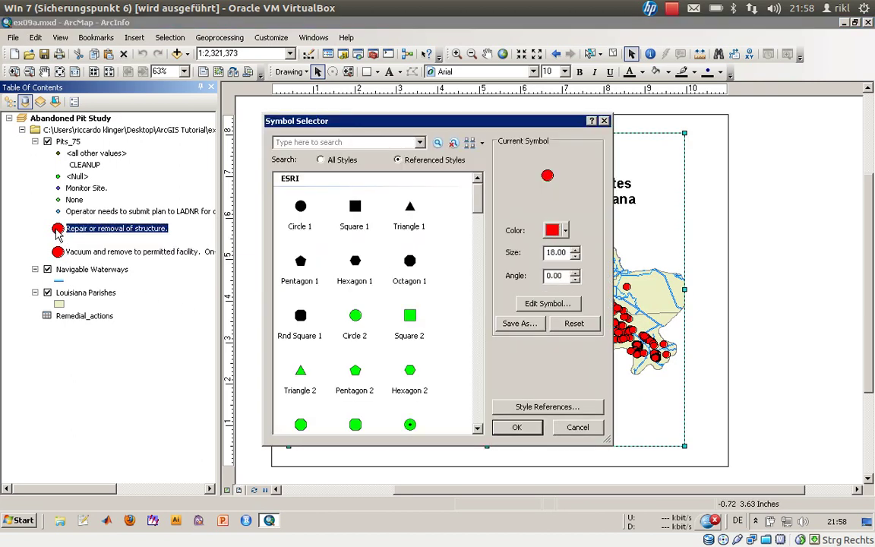
click(552, 231)
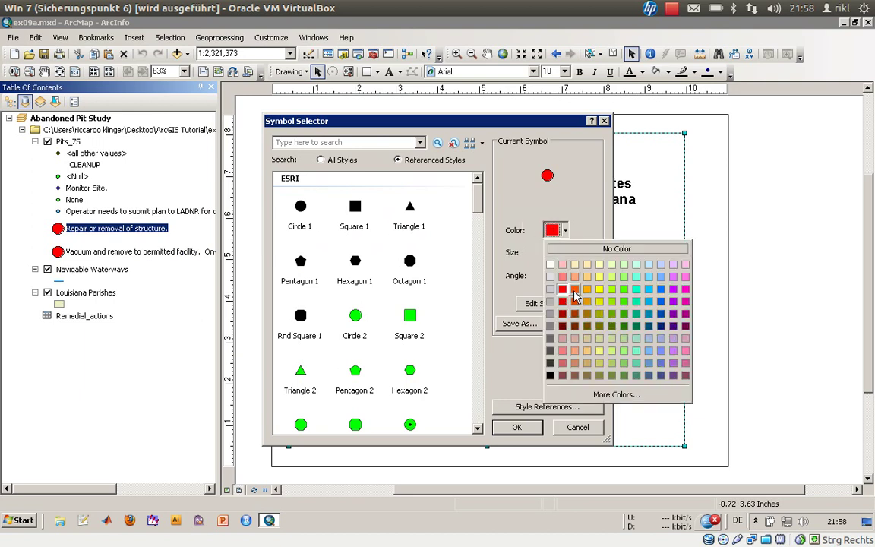
click(574, 289)
click(517, 427)
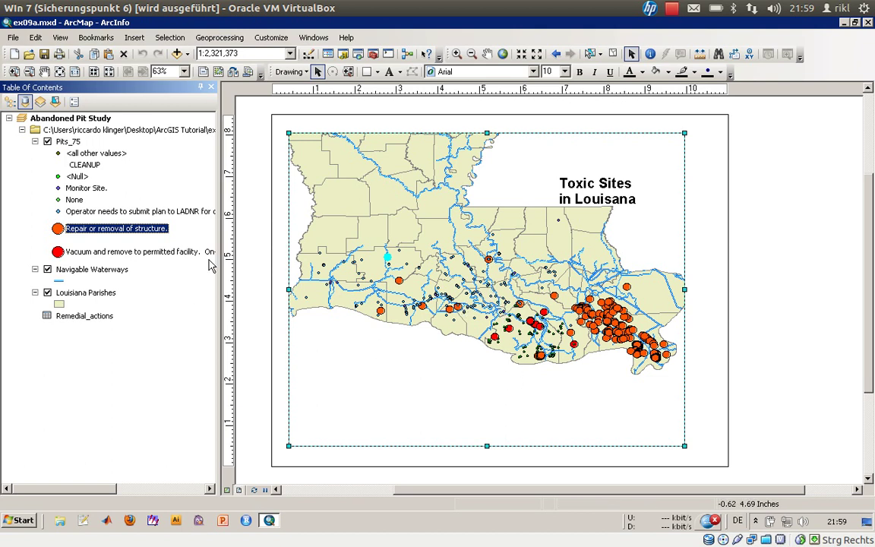
- Change the <Null> category symbol to a yellow Circle 2 at size 18 and deselect the data frame
click(57, 176)
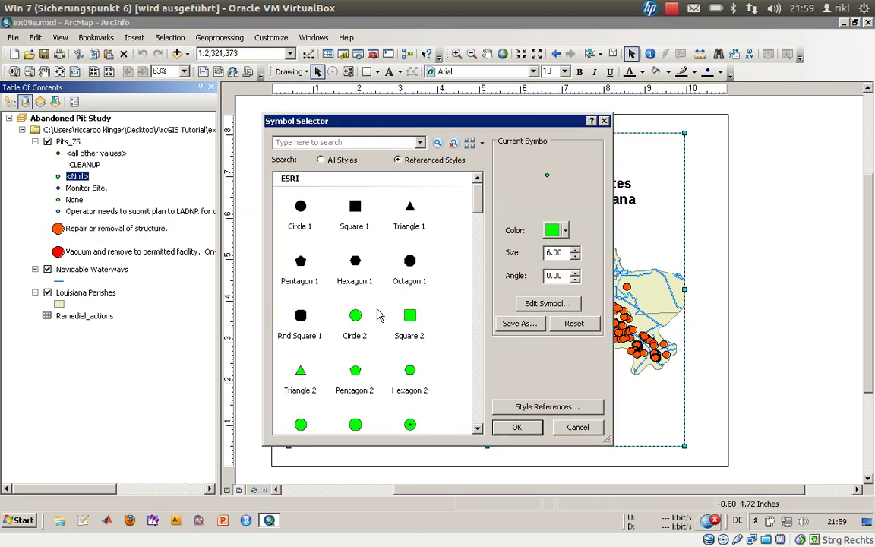
click(346, 316)
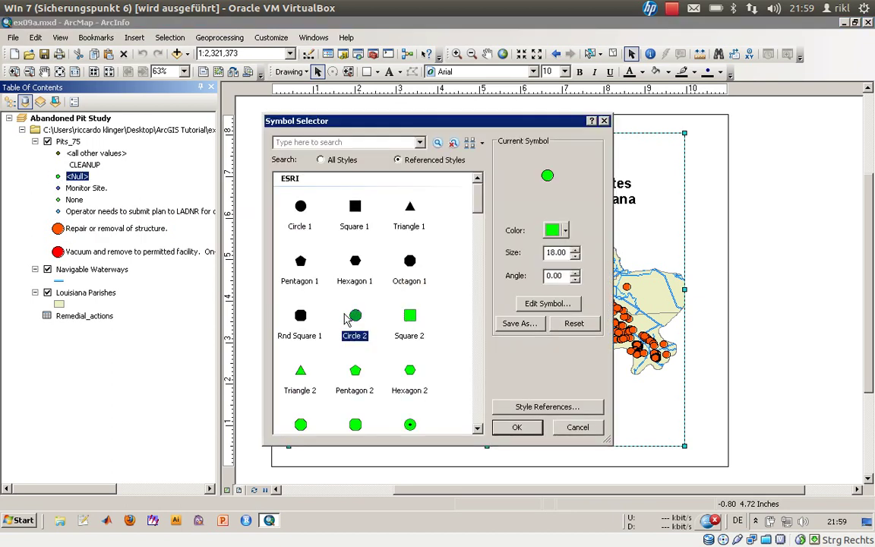
click(565, 231)
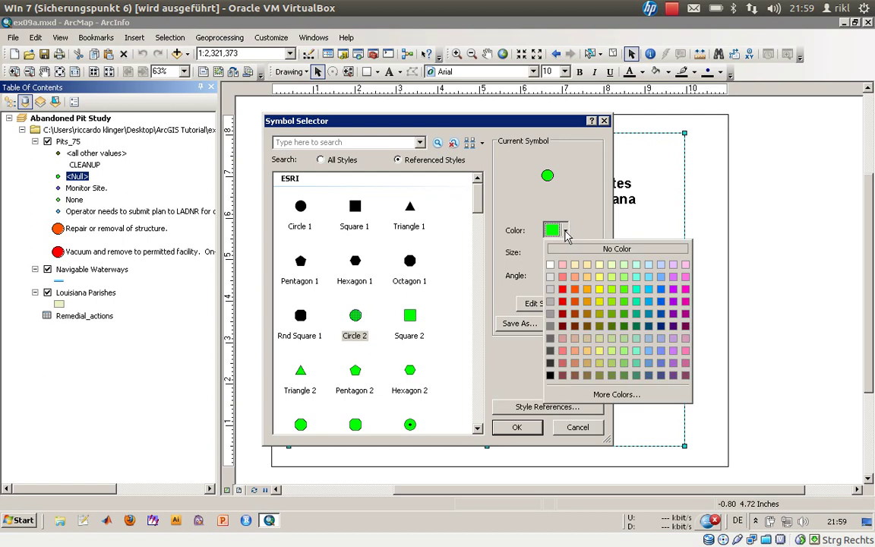
click(599, 290)
click(516, 427)
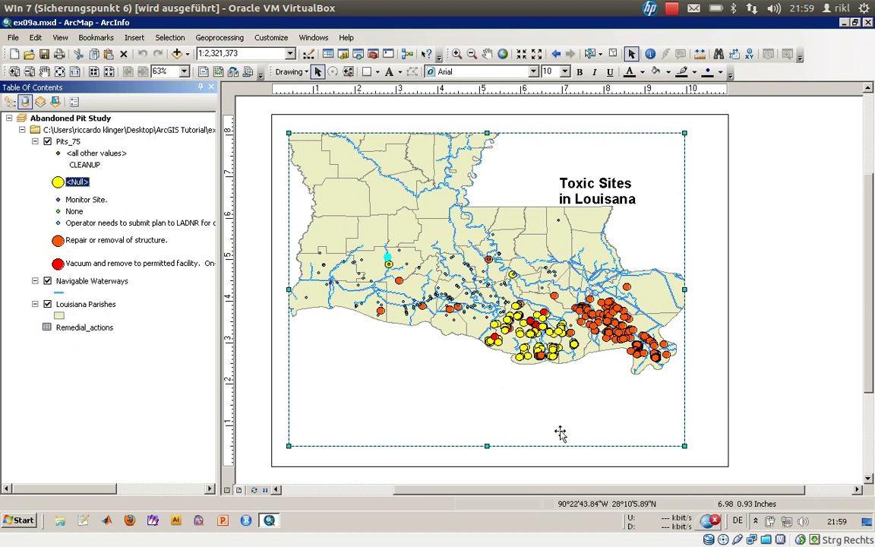
click(551, 460)
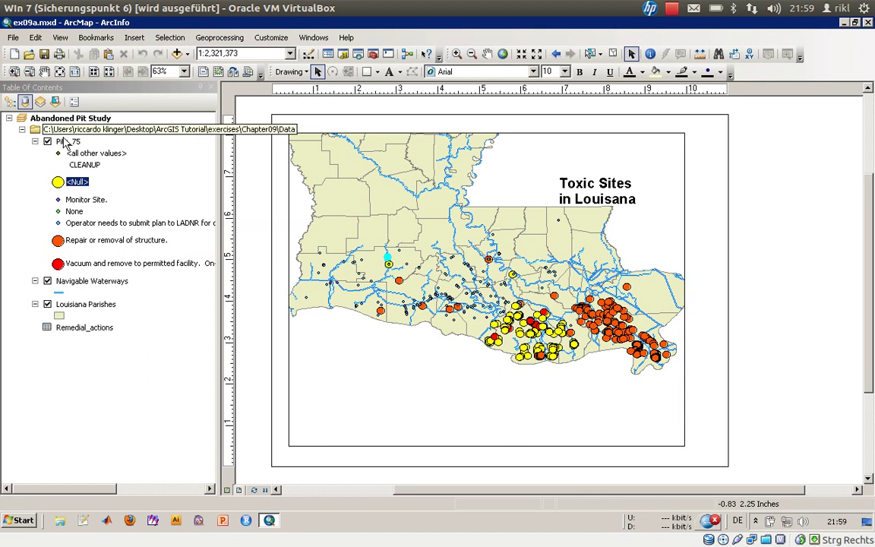
- Examine the join removal option and the Export Data settings of Pits_75, including the shapefile output location
right_click(68, 142)
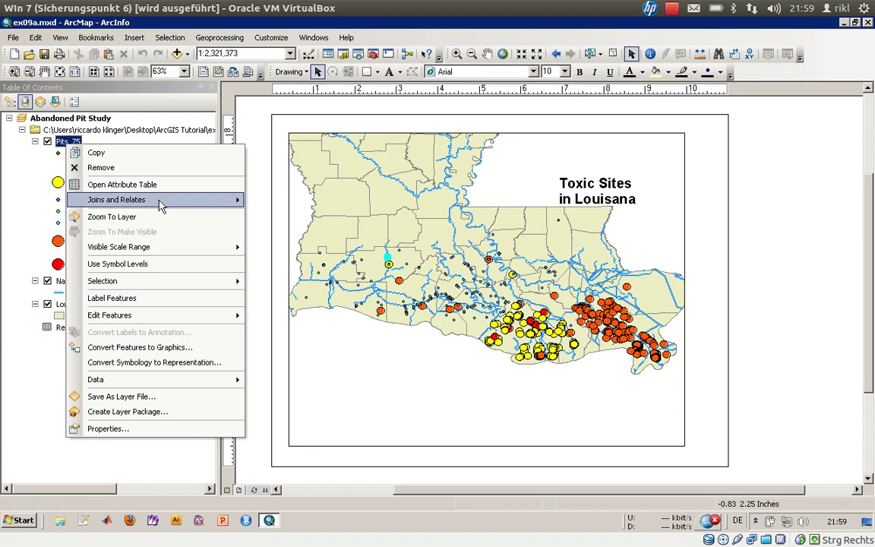
mouse_move(152, 199)
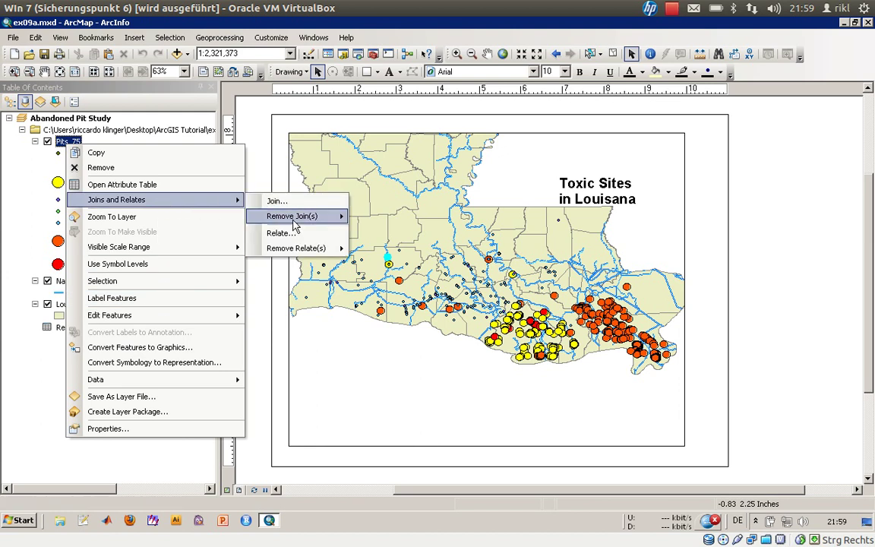
mouse_move(269, 215)
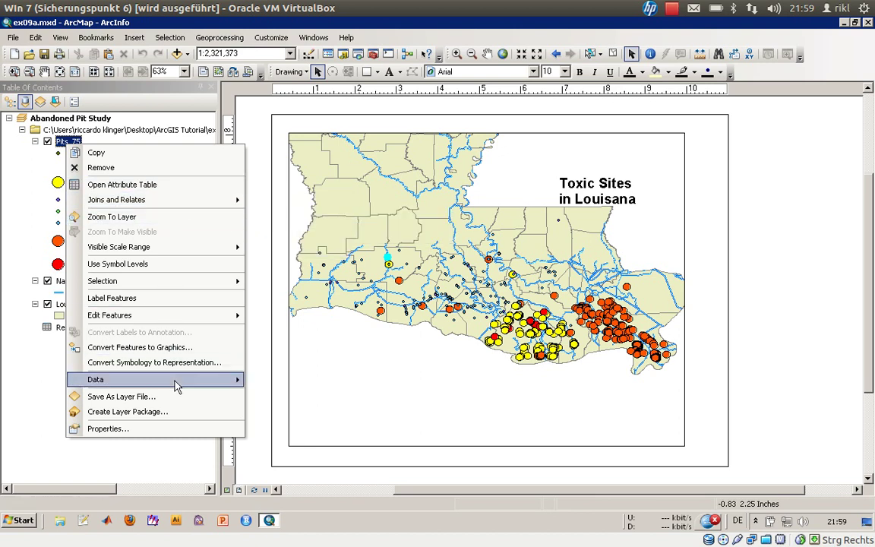
mouse_move(175, 380)
click(286, 401)
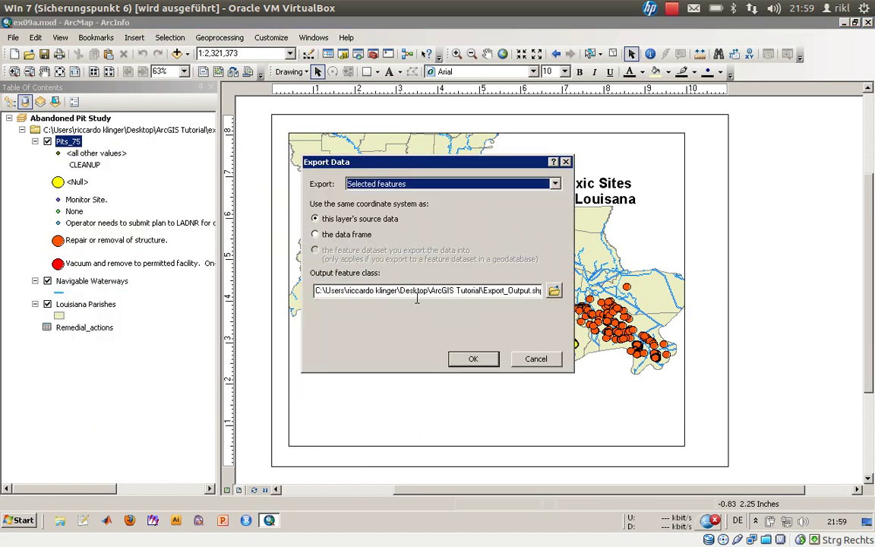
drag(517, 290, 542, 291)
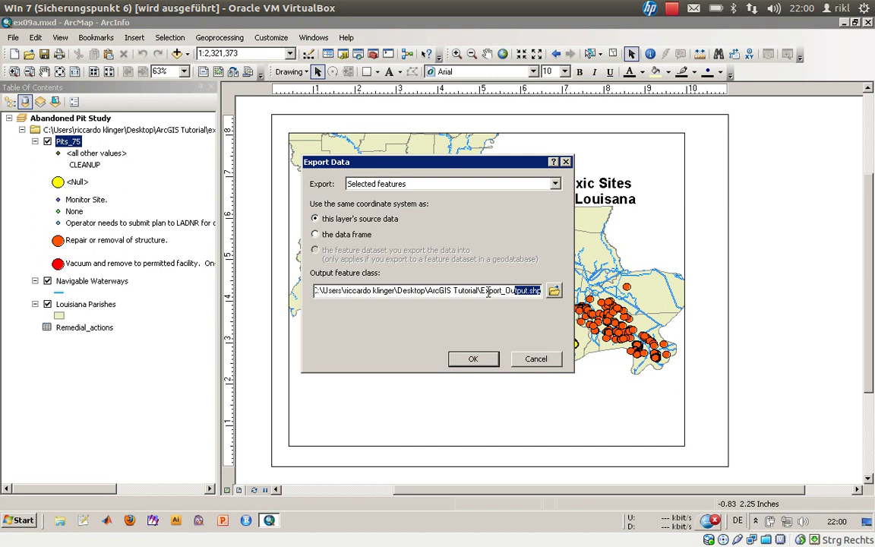
click(553, 290)
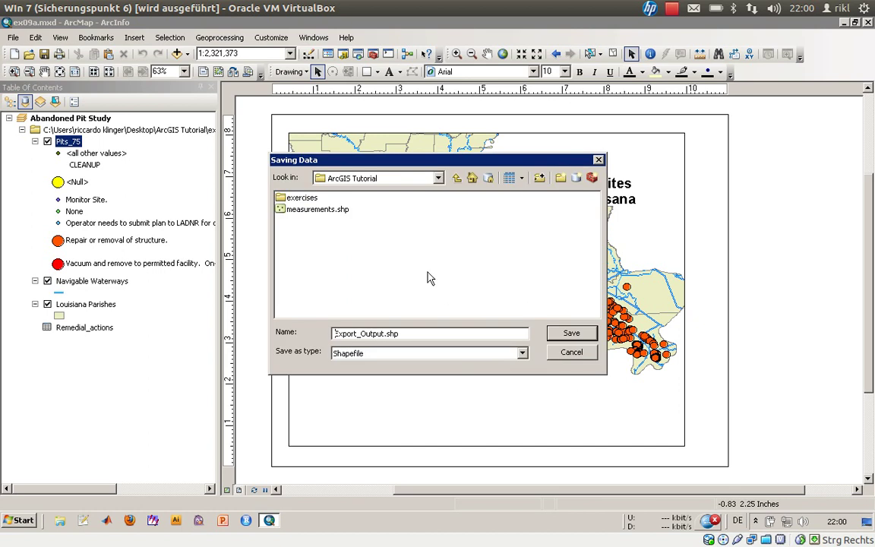
click(571, 352)
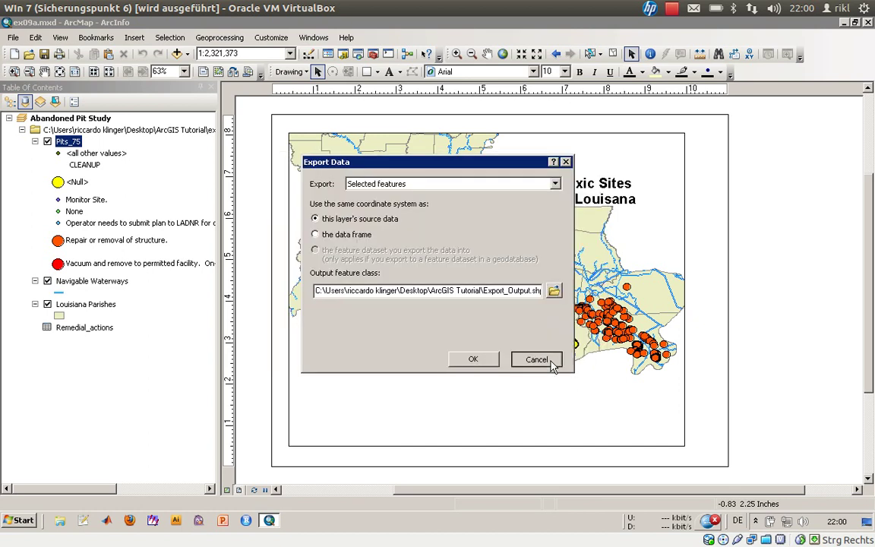
click(552, 362)
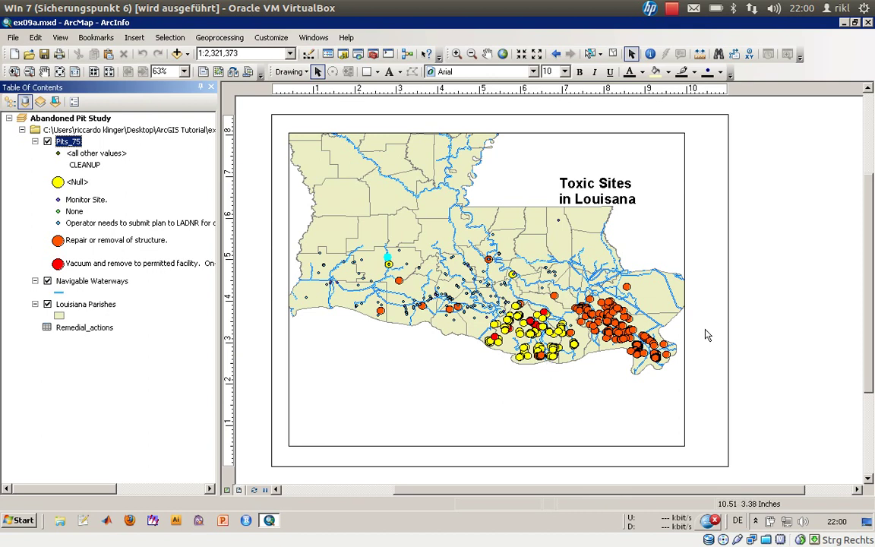
click(672, 10)
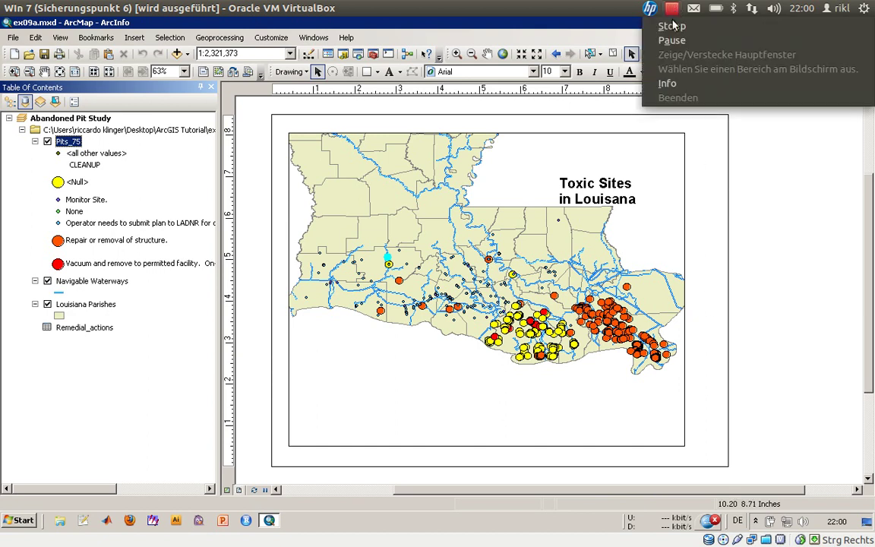